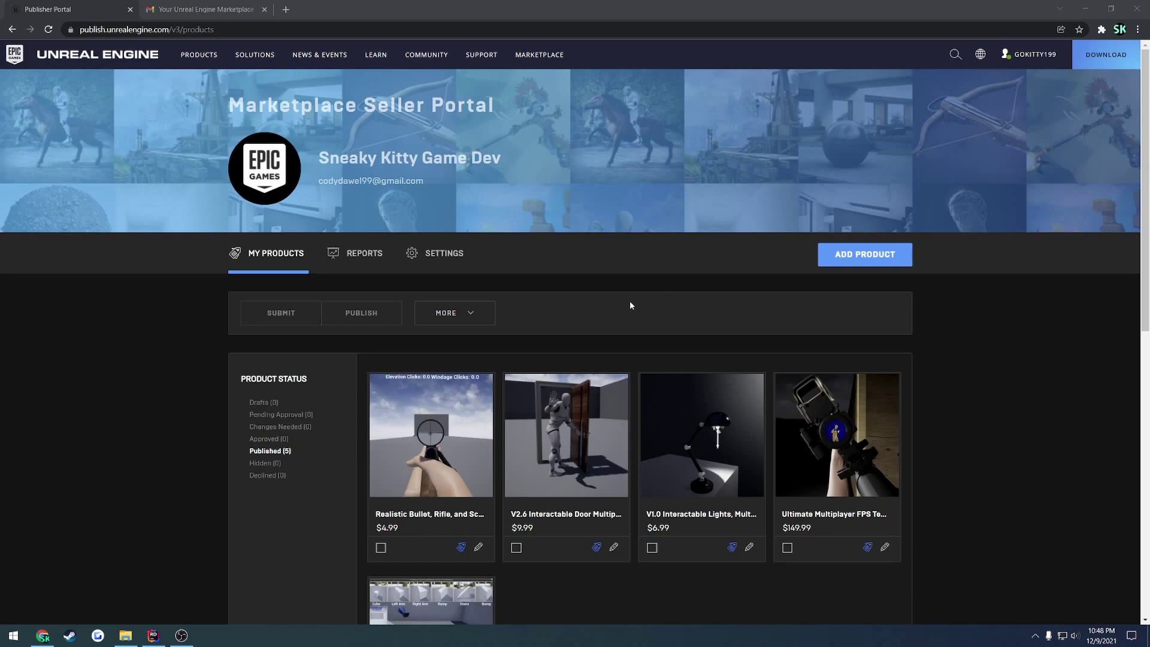
# - Open the January Sale Invitation email and highlight its subject line and body text
pyautogui.click(204, 9)
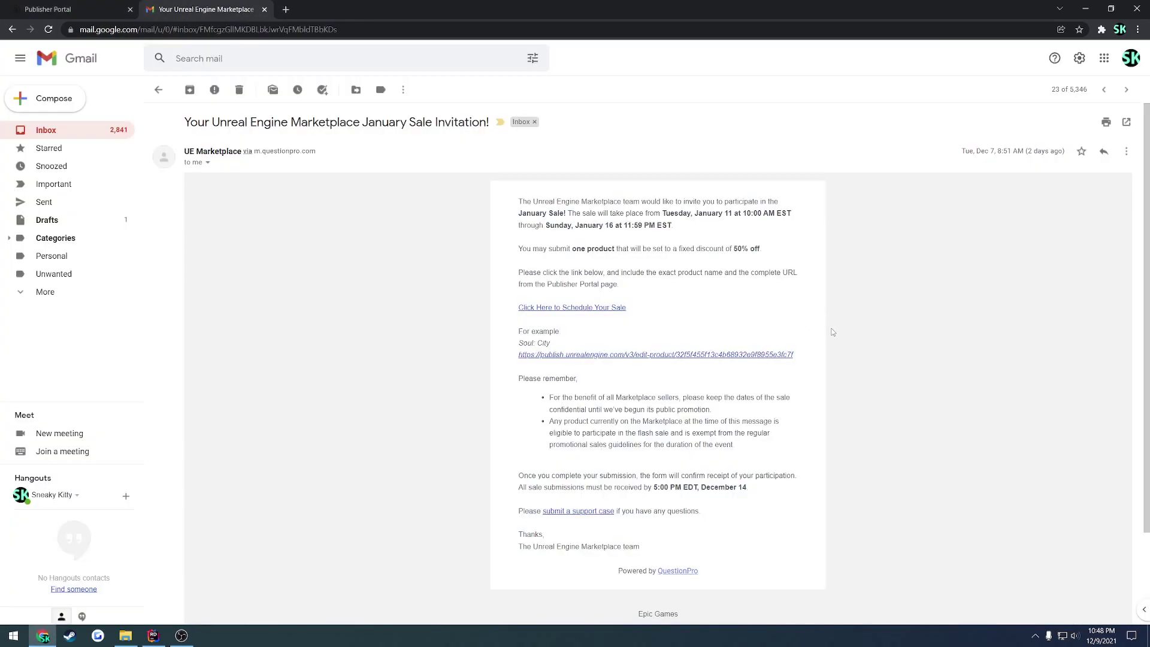
pyautogui.moveTo(185, 122); pyautogui.dragTo(486, 122)
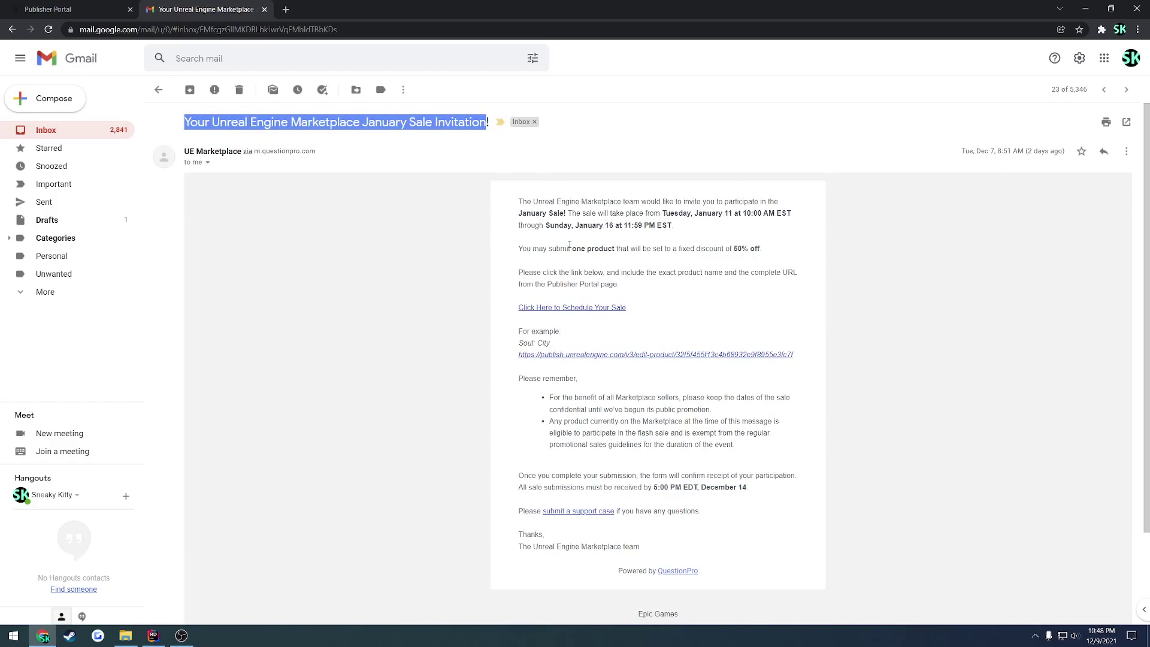
pyautogui.click(323, 157)
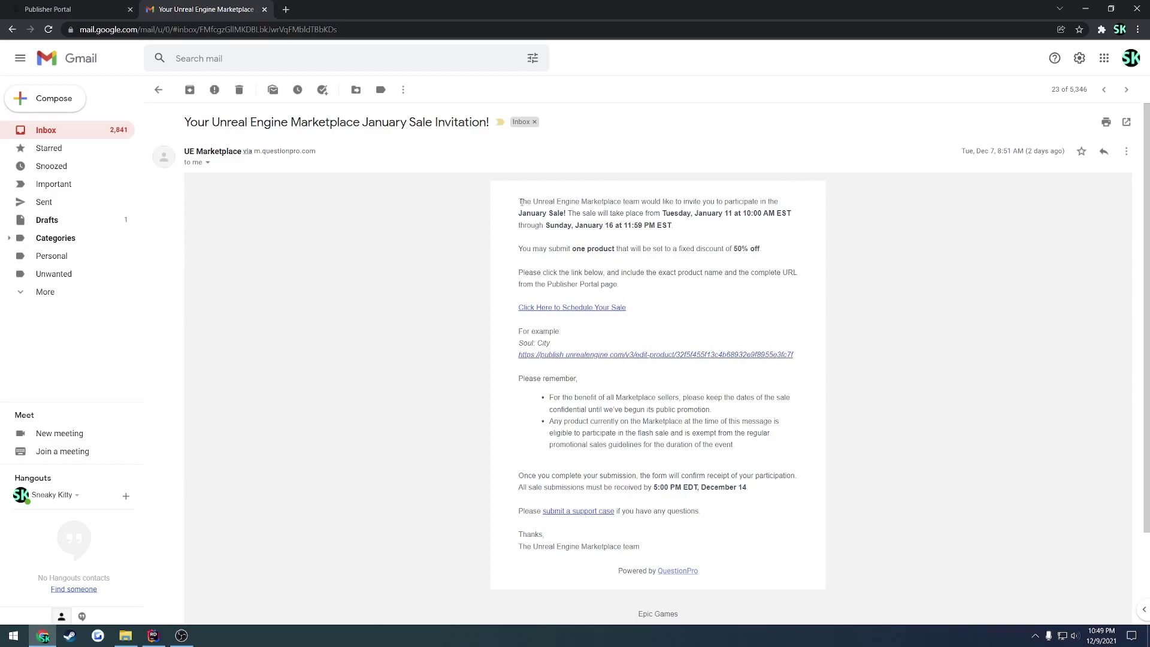
pyautogui.moveTo(519, 201); pyautogui.dragTo(801, 479)
pyautogui.click(802, 479)
# - Highlight the sale start (January 11, 10:00 AM EST) and end (January 16, 11:59 PM EST)
pyautogui.moveTo(666, 214); pyautogui.dragTo(794, 219)
pyautogui.click(794, 219)
pyautogui.moveTo(575, 225); pyautogui.dragTo(672, 227)
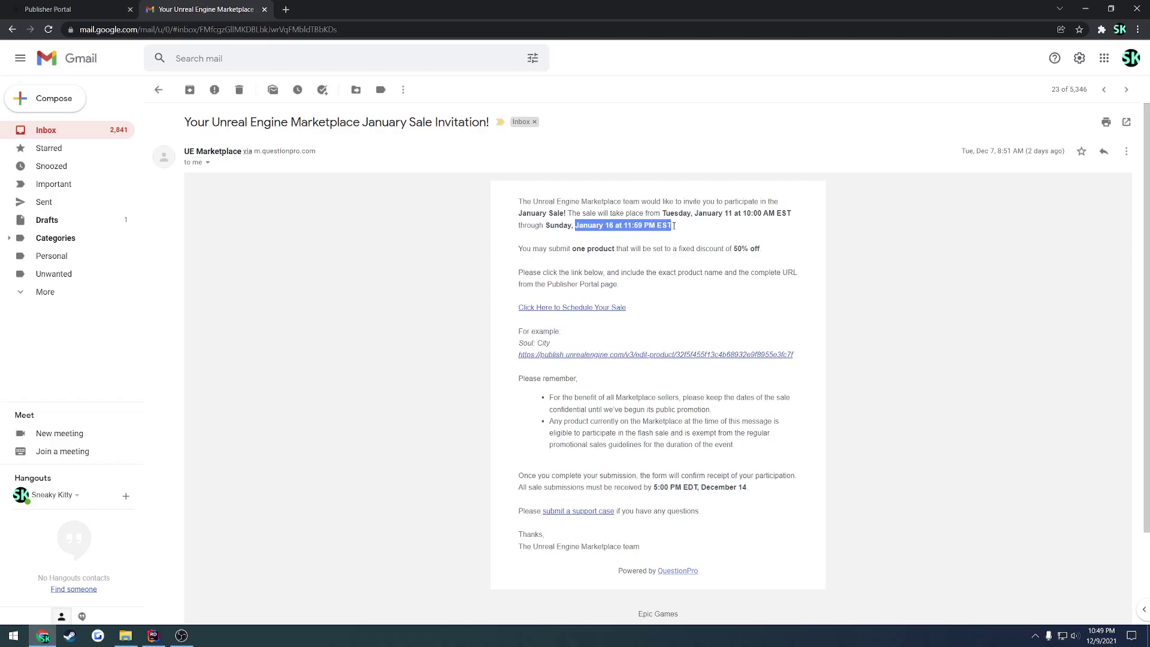
pyautogui.click(685, 229)
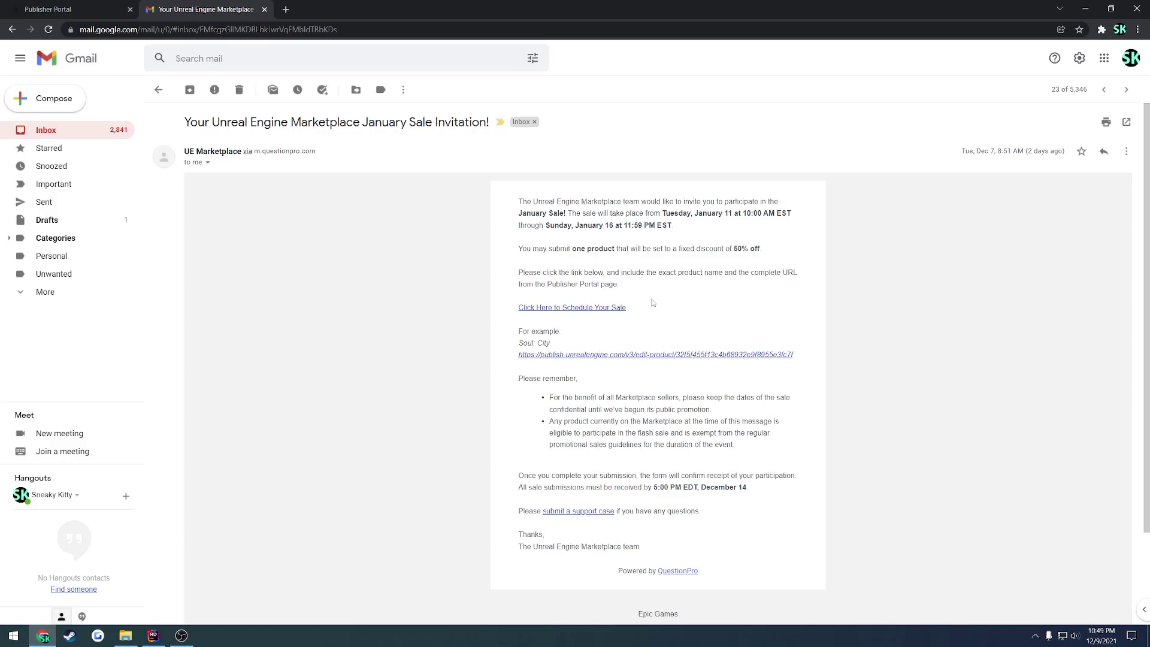
# - Open the January Sale signup form from the invitation's scheduling link
pyautogui.click(572, 308)
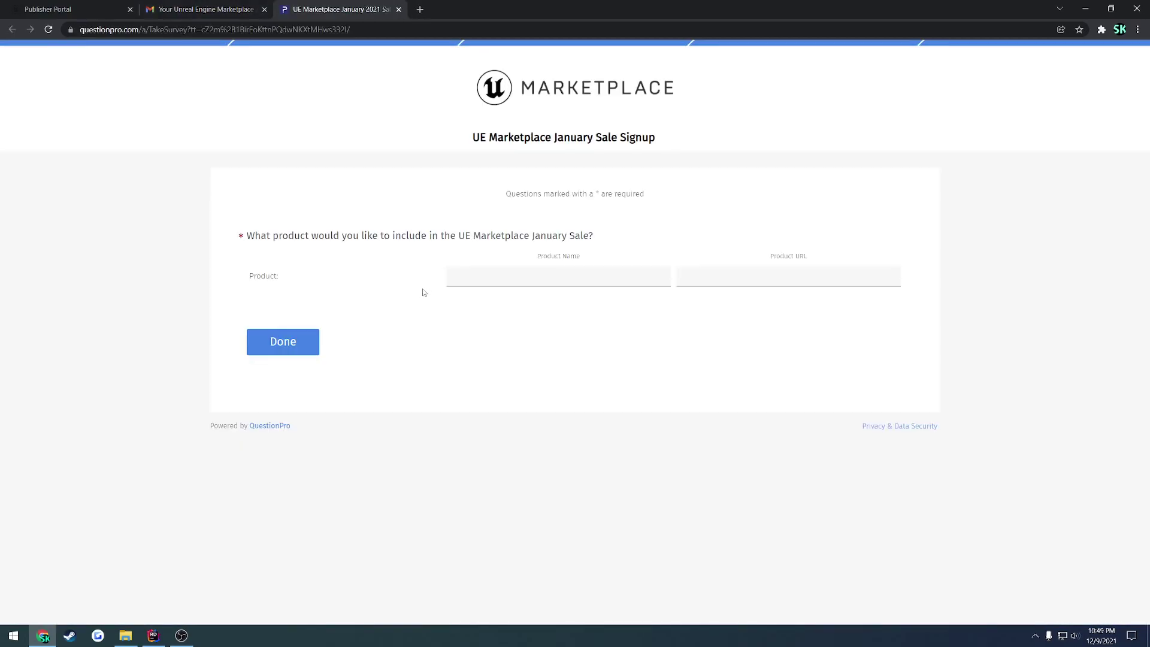
pyautogui.click(525, 277)
pyautogui.click(748, 273)
pyautogui.click(621, 275)
# - Copy the Ultimate Multiplayer FPS Template With Runtime Multiplayer Level Editor title into Product Name
pyautogui.click(78, 6)
pyautogui.scroll(-3, 1090, 396)
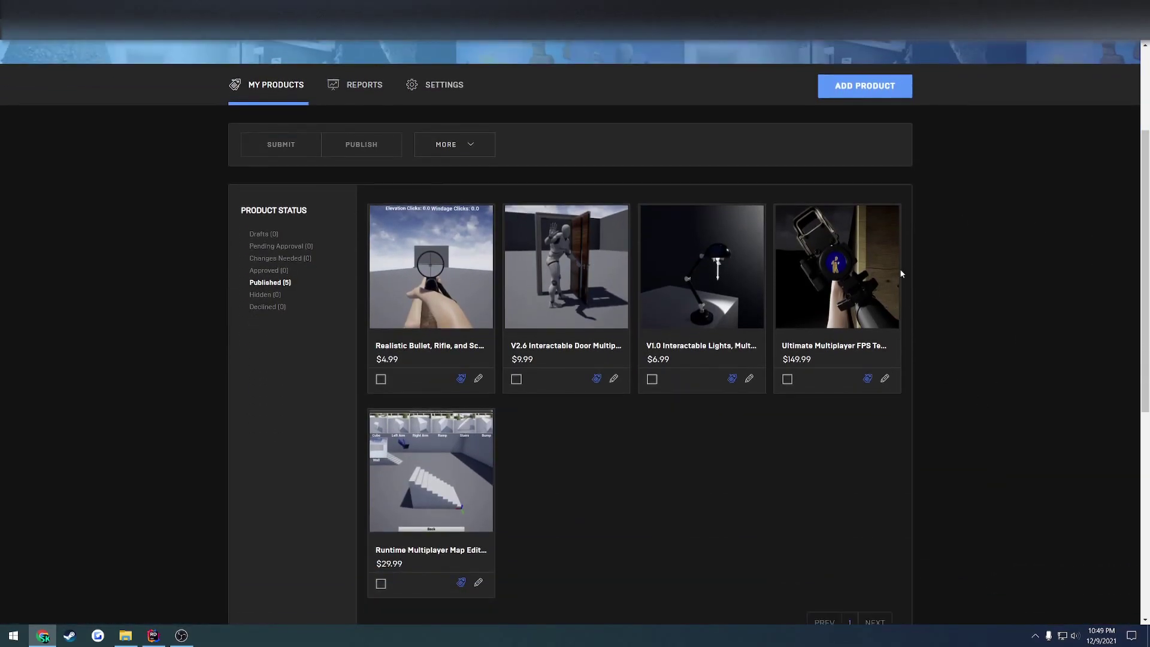
pyautogui.click(876, 248)
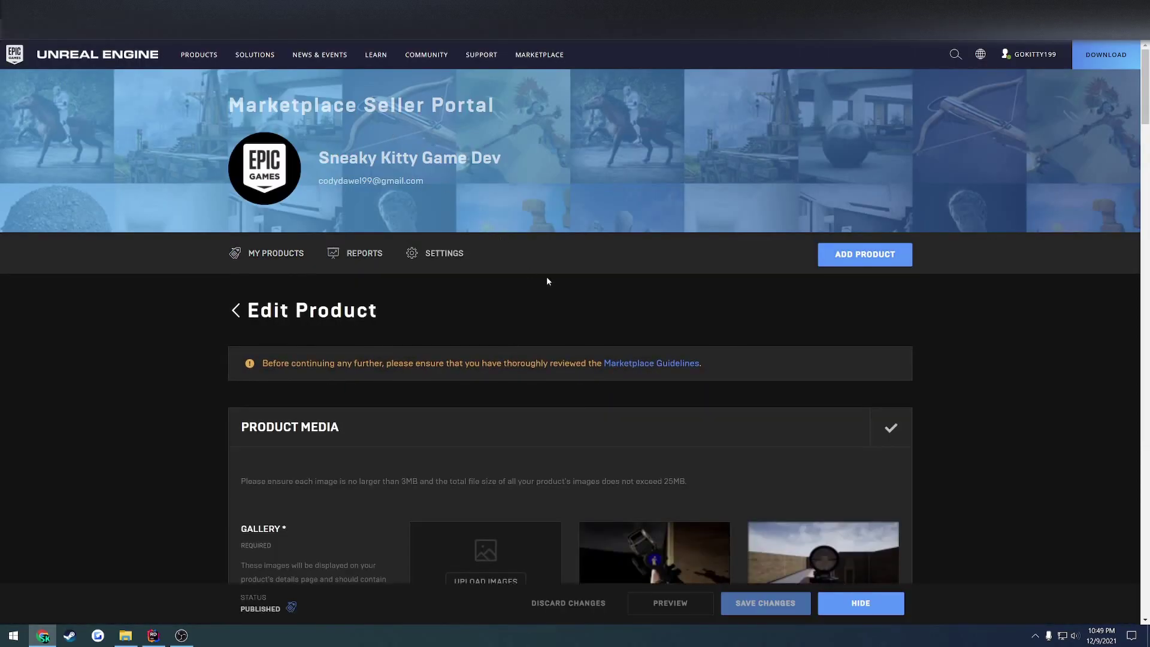
pyautogui.scroll(-4, 569, 323)
pyautogui.scroll(-15, 590, 373)
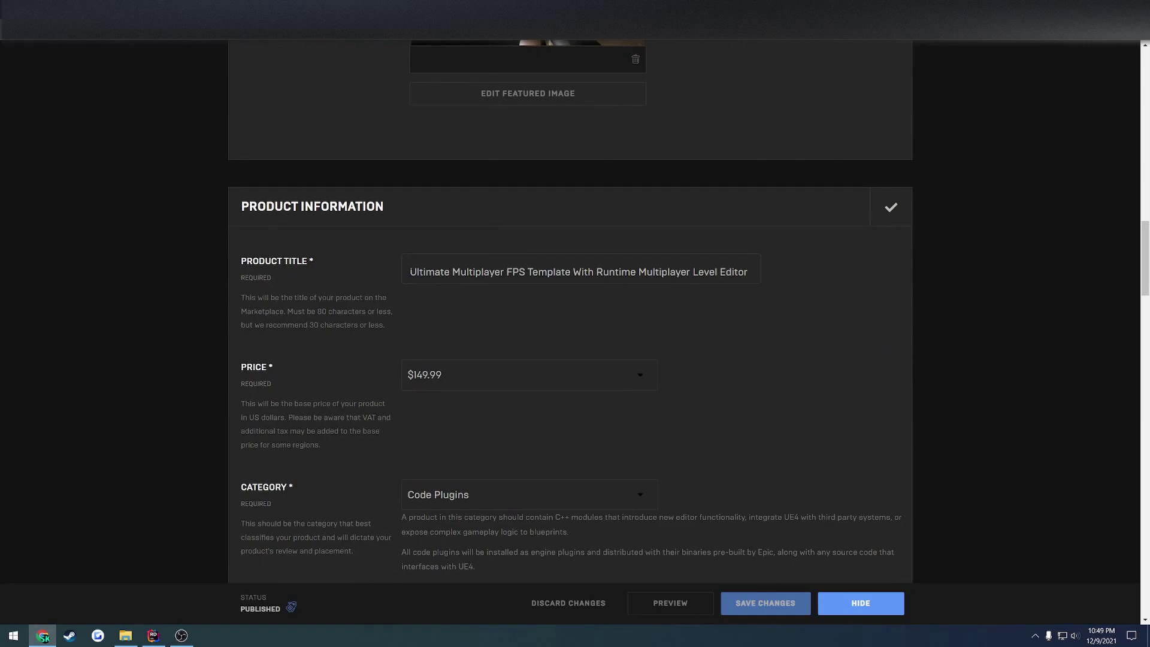
pyautogui.moveTo(410, 272); pyautogui.dragTo(816, 280)
pyautogui.hotkey('ctrl', 'c')
pyautogui.hotkey('ctrl', 'Tab')
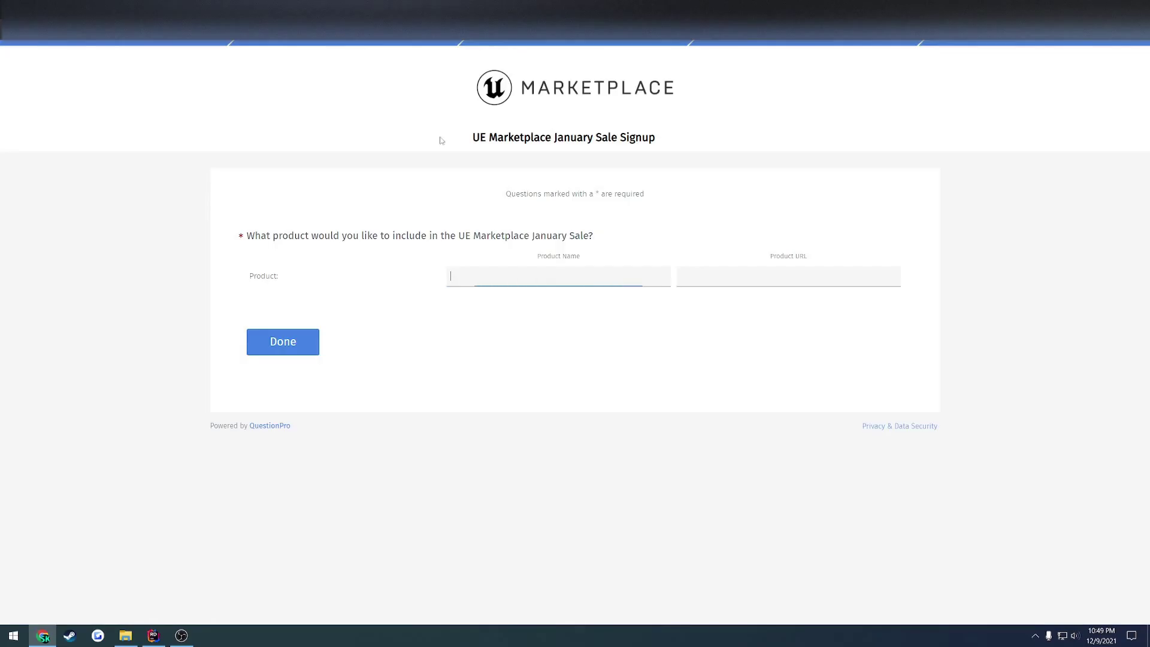
pyautogui.hotkey('ctrl', 'v')
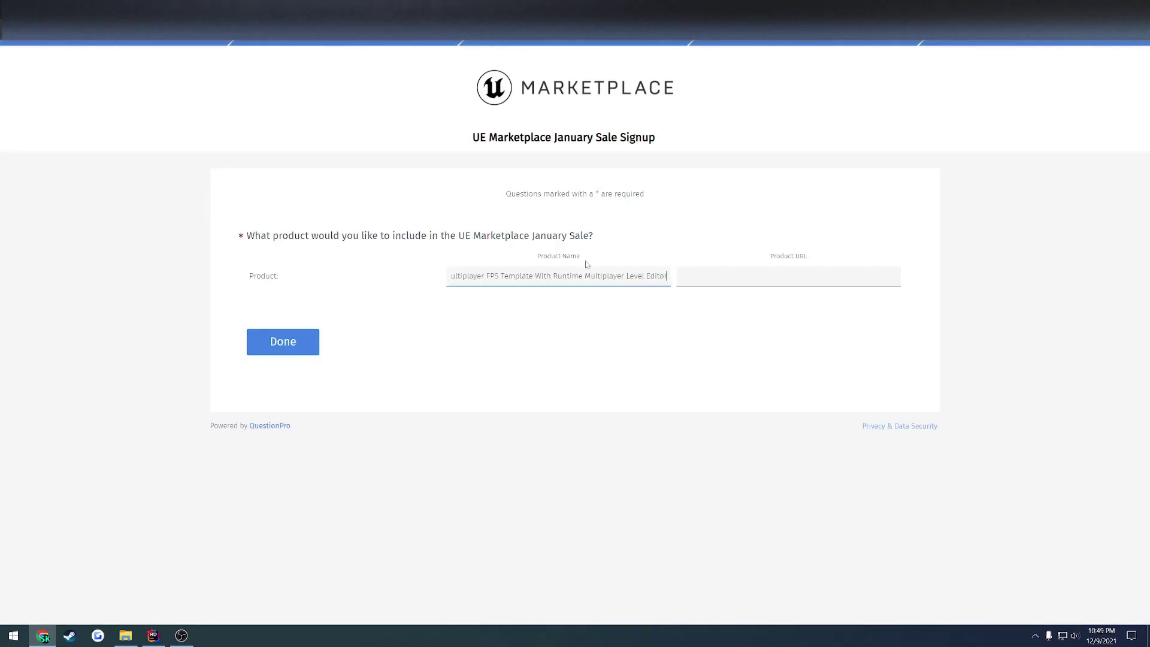
# - Add the product URL, submit the signup form, and close its tab
pyautogui.hotkey('ctrl', 'Tab')
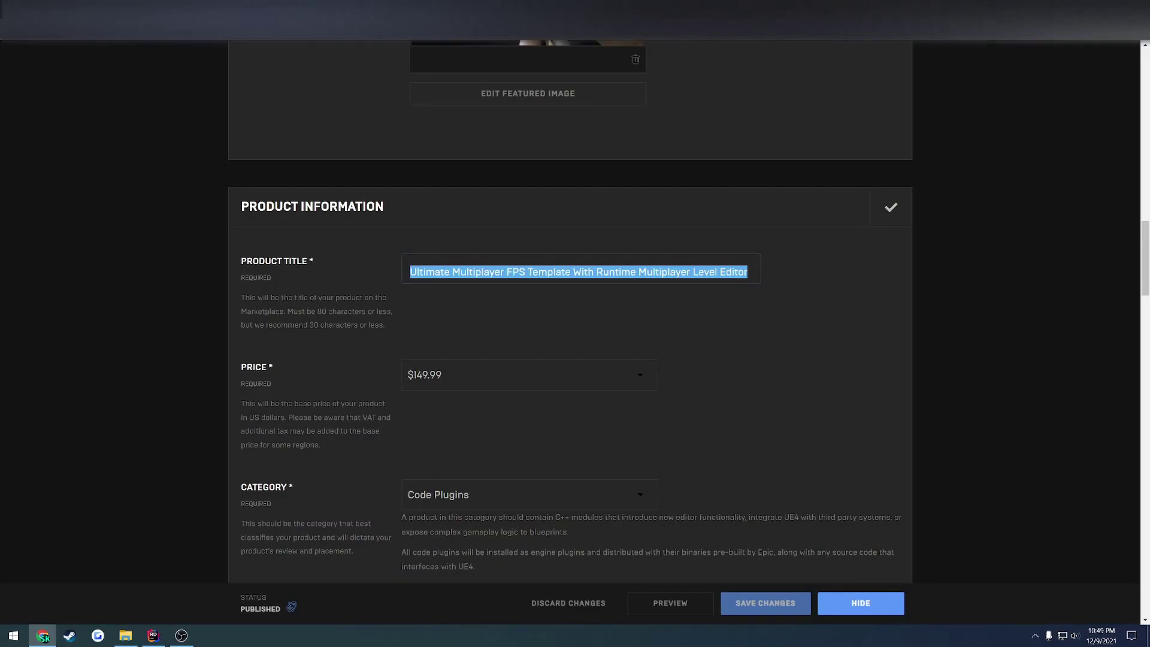
pyautogui.hotkey('ctrl', 'Tab')
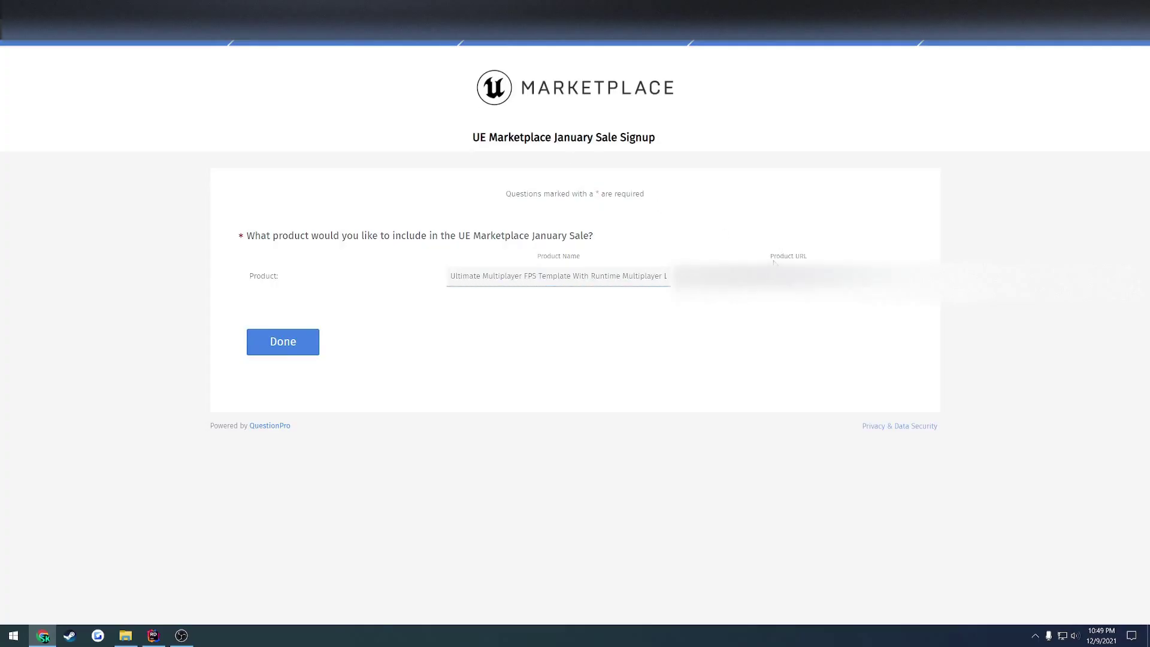
pyautogui.click(305, 344)
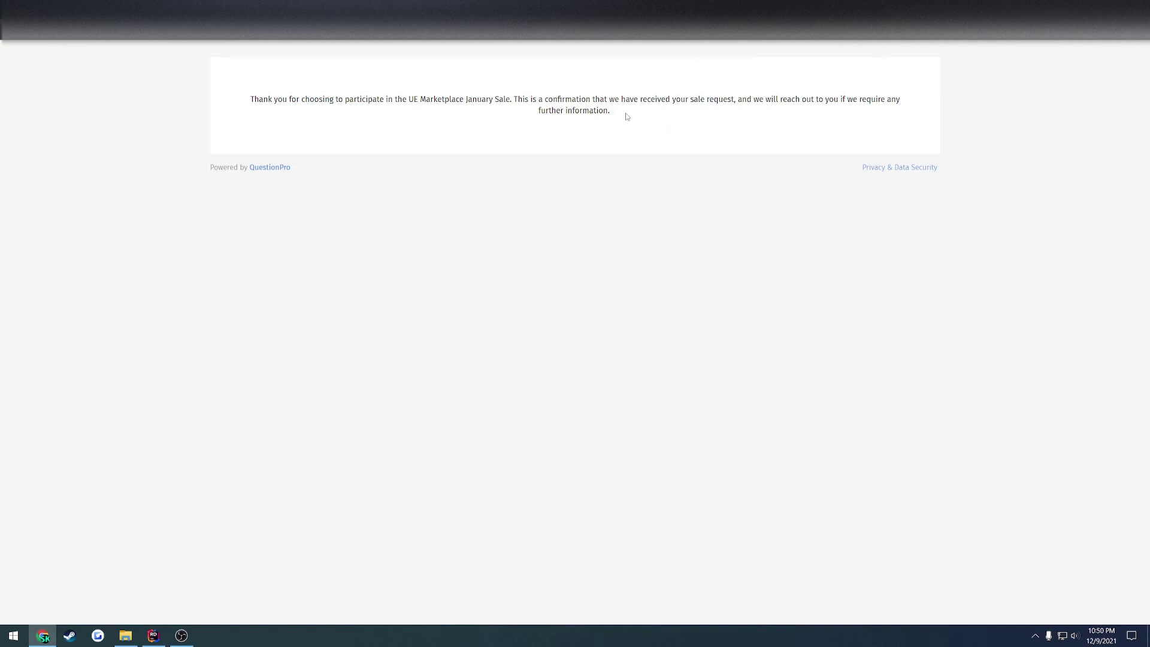
pyautogui.hotkey('ctrl', 'w')
# - Return to the inbox and open the UE Marketplace January Sale Confirmation email
pyautogui.click(160, 90)
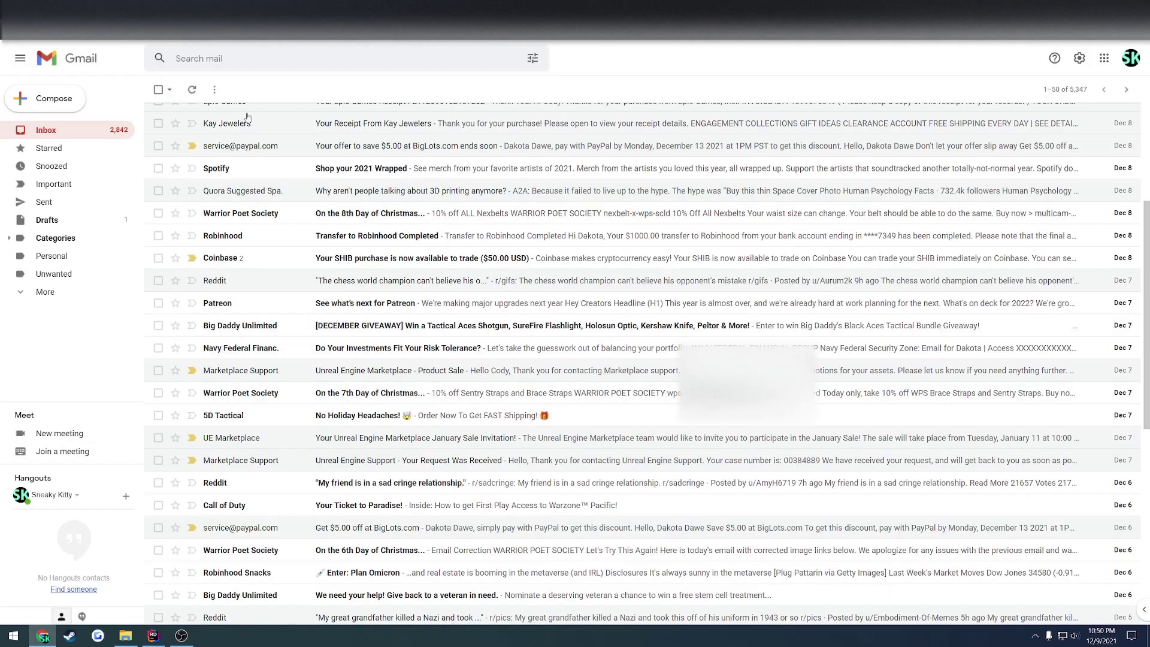
pyautogui.click(370, 149)
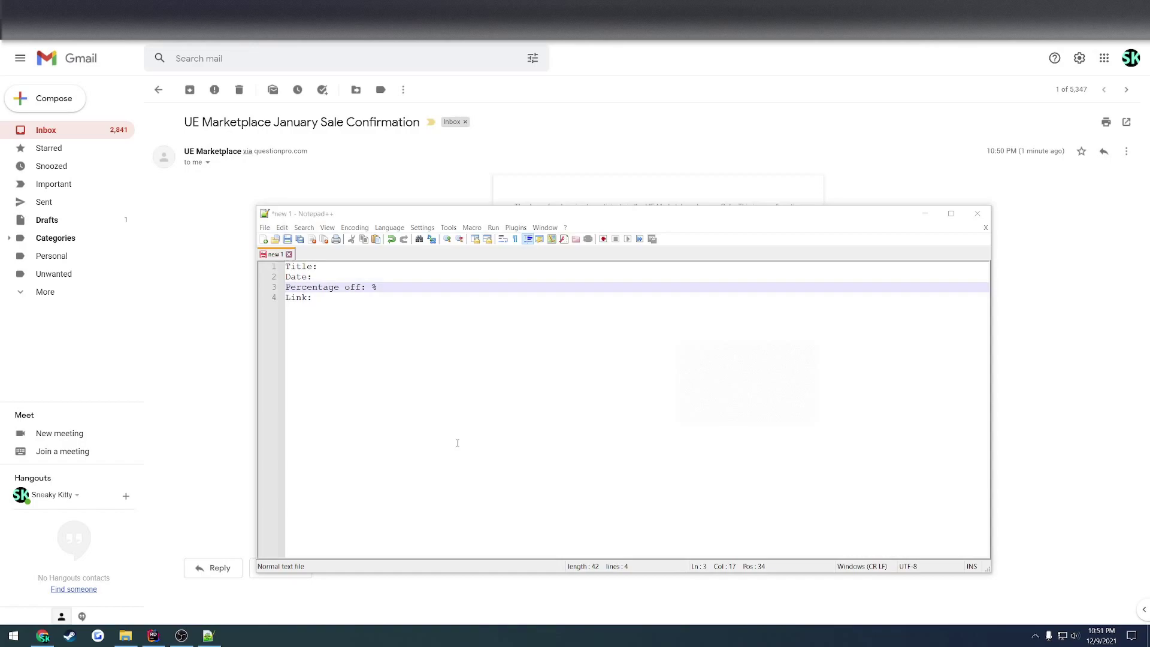
# - Check the Notepad++ template's Title, Date, Percentage off and Link lines, then return to Gmail
pyautogui.hotkey('ctrl', 'a')
pyautogui.click(397, 321)
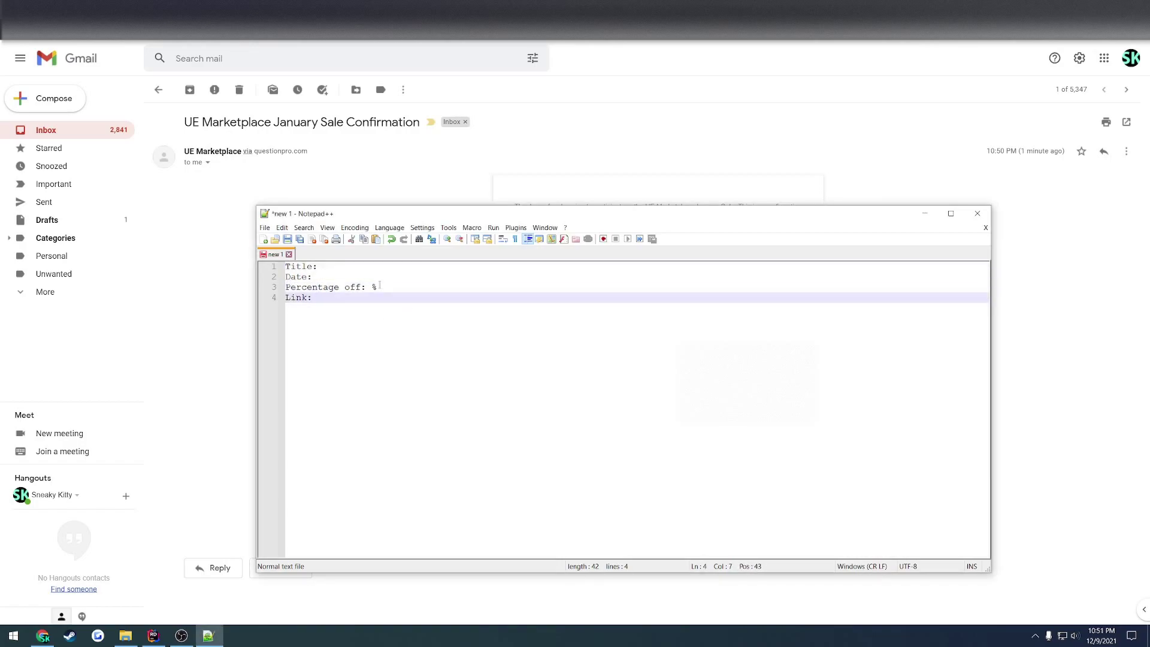
pyautogui.click(329, 267)
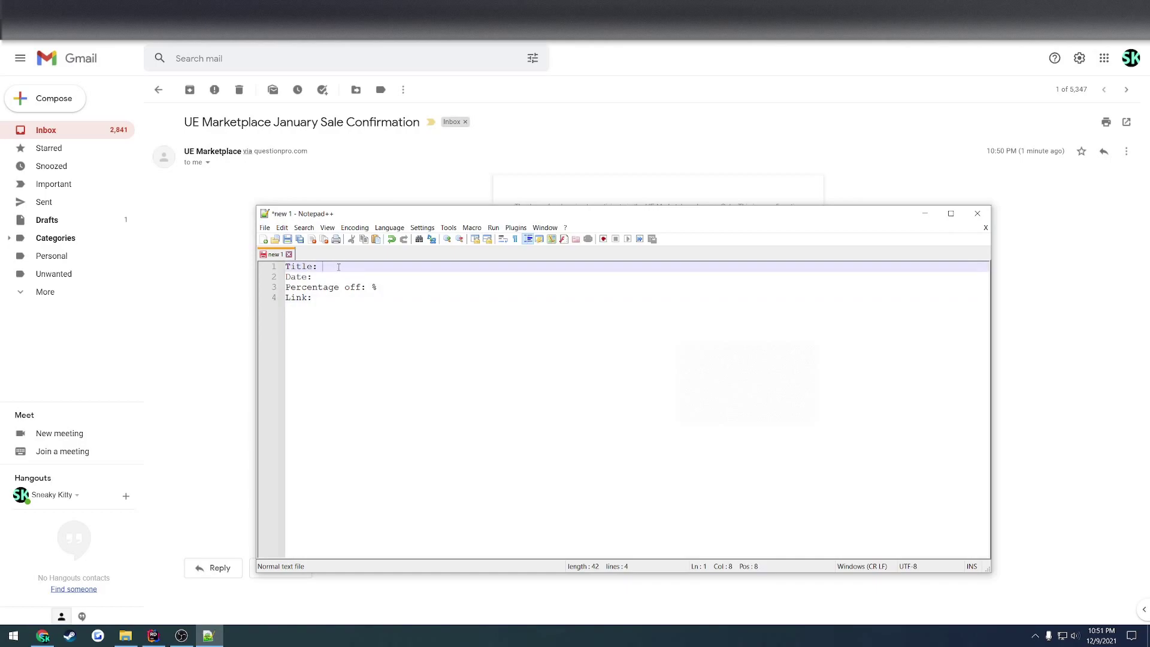
pyautogui.click(340, 279)
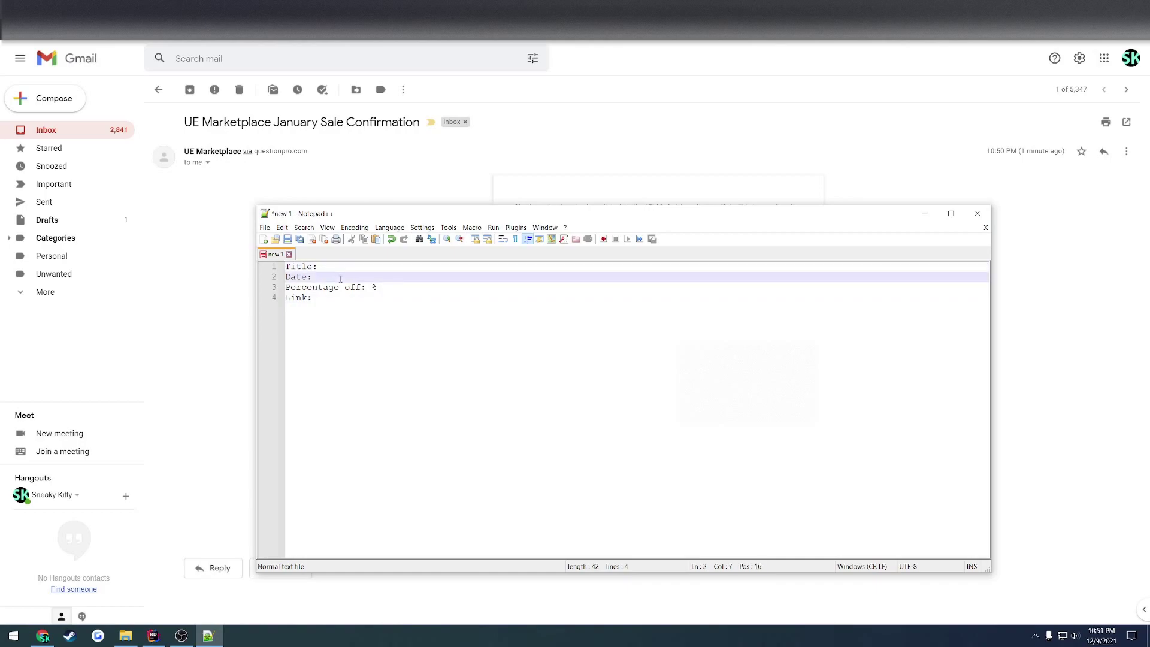
pyautogui.click(372, 287)
pyautogui.click(346, 300)
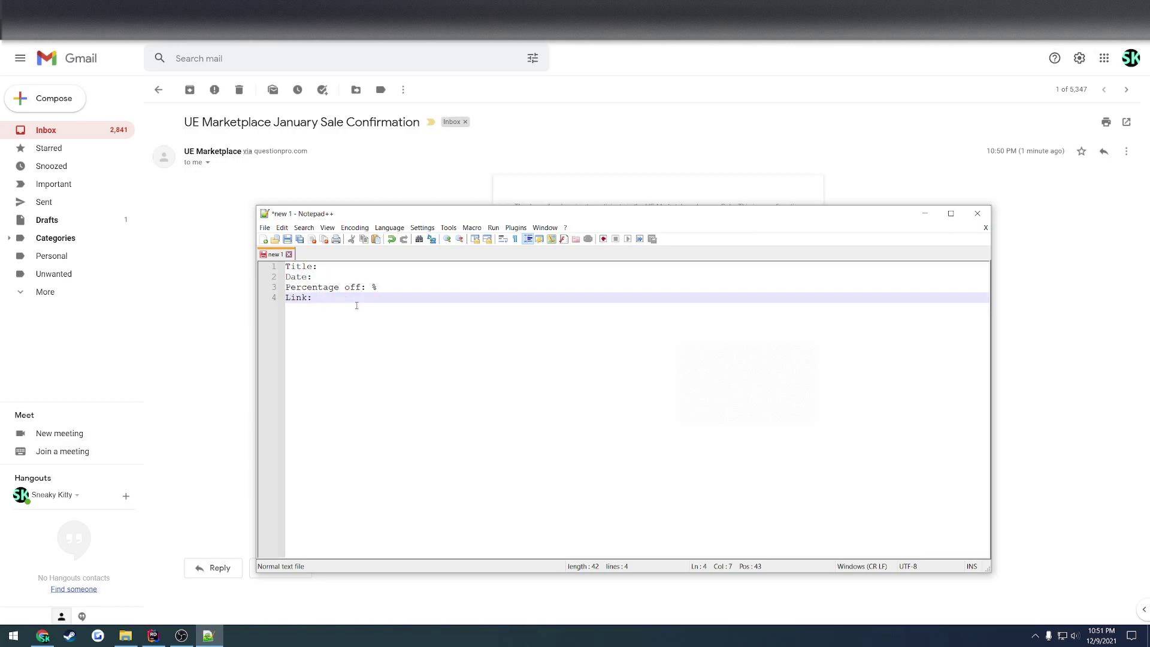
pyautogui.click(405, 162)
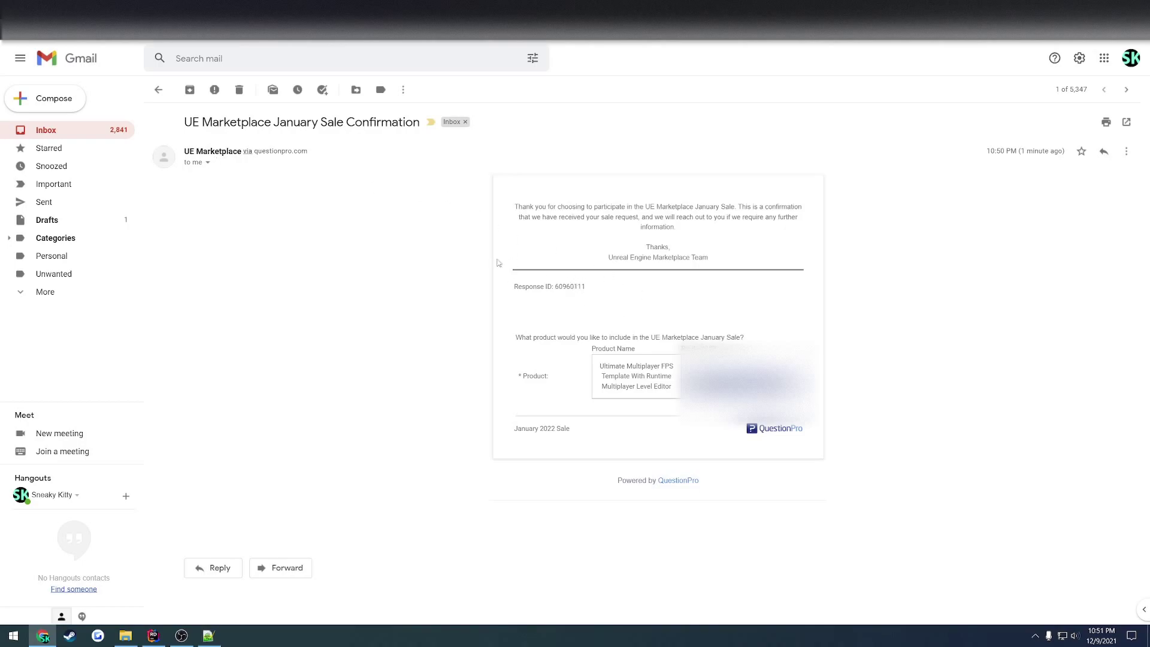
# - Start a new email addressed to Marketplace Support, removing the stray 'market' recipient
pyautogui.click(54, 103)
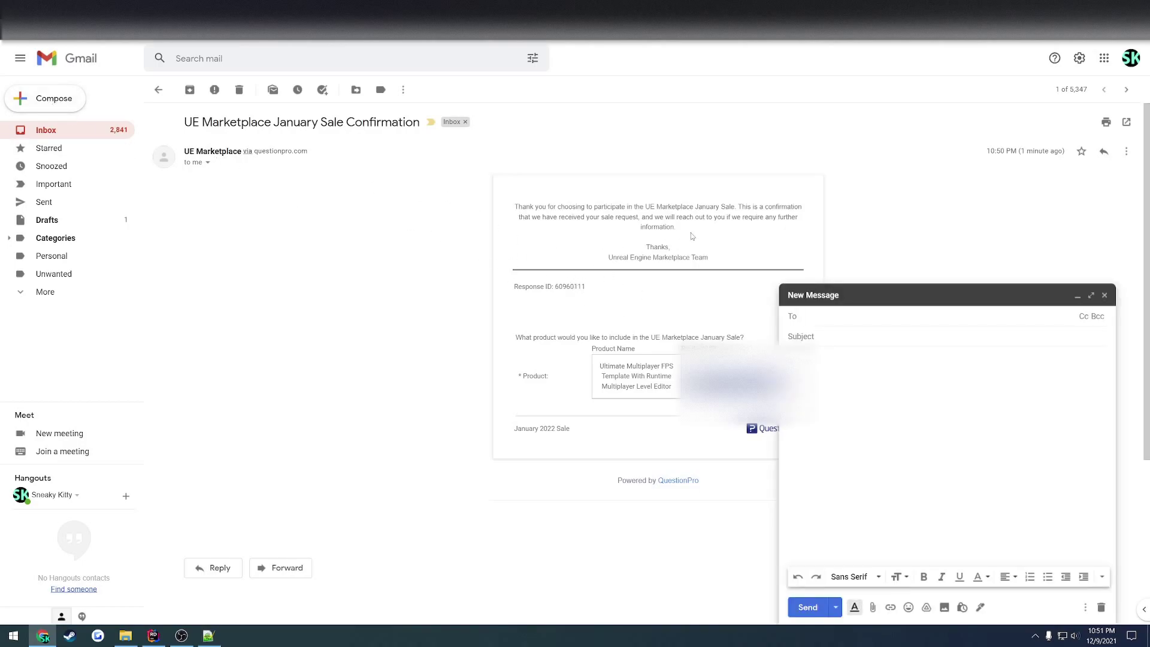
pyautogui.write('market')
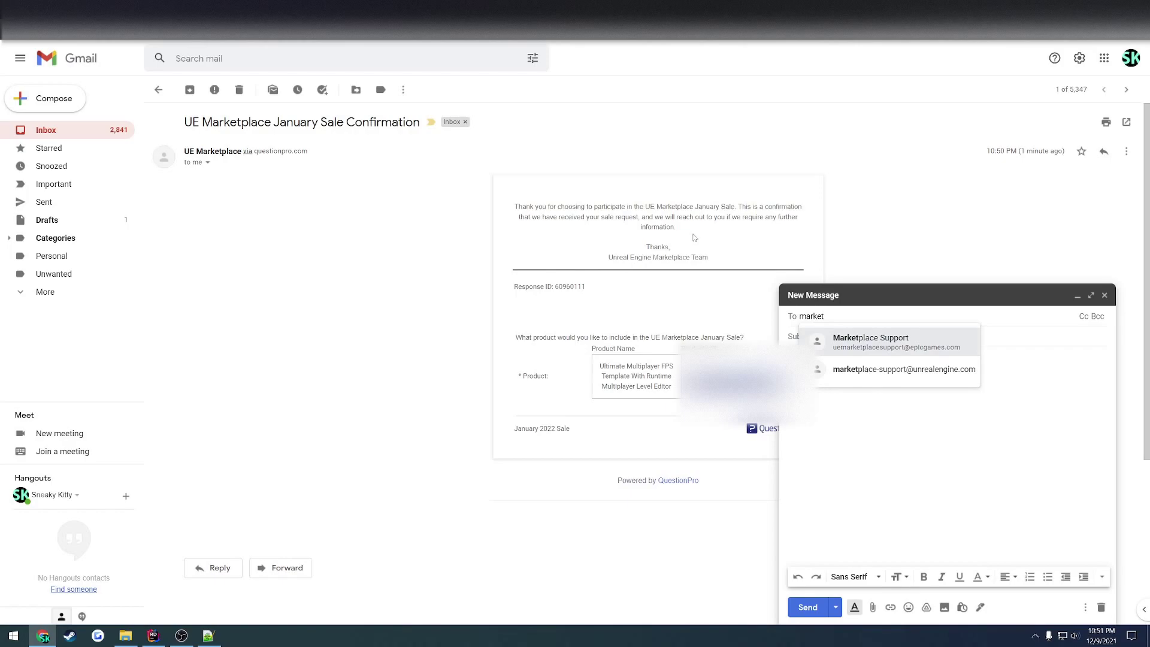
pyautogui.click(885, 351)
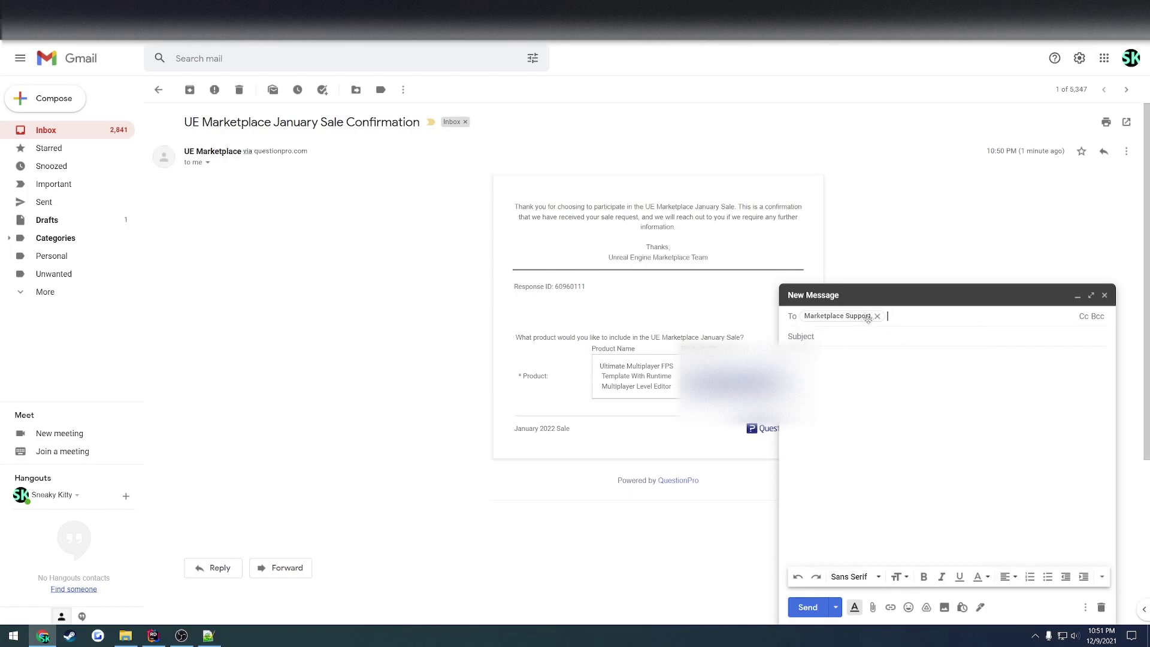
pyautogui.write('market')
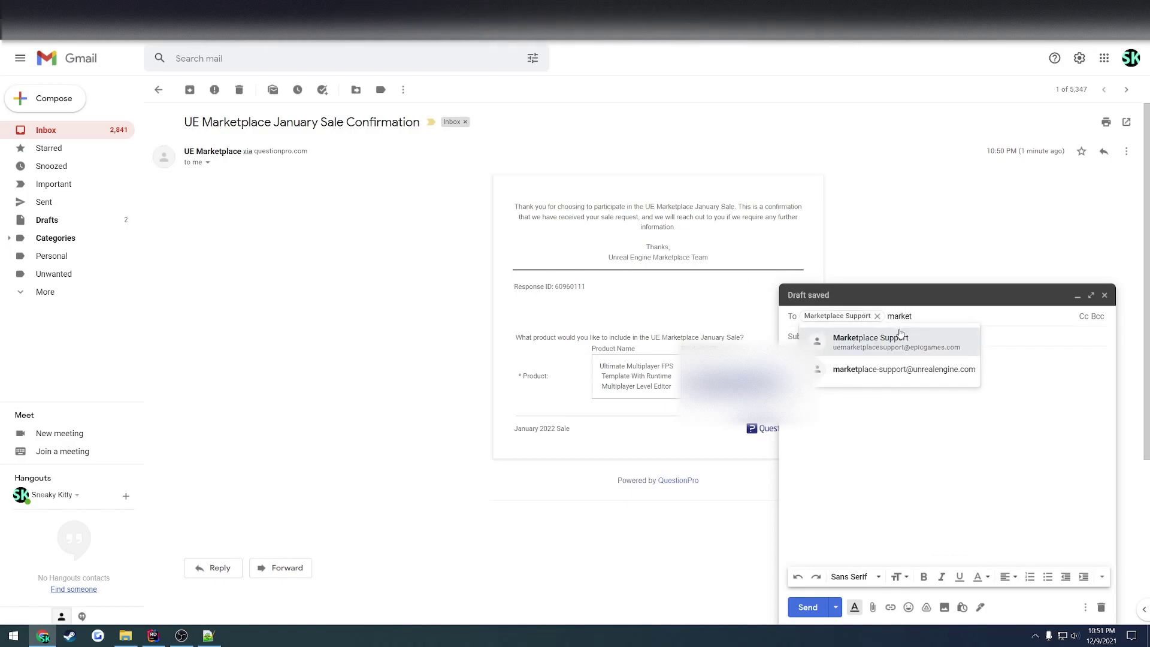
pyautogui.moveTo(846, 353)
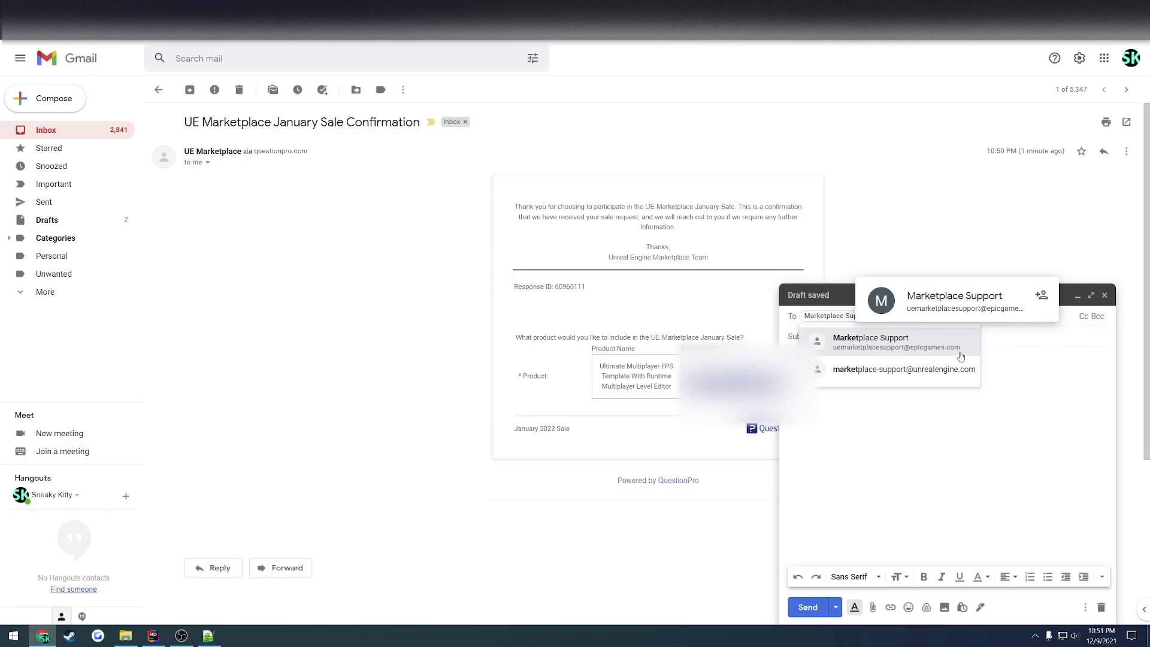
pyautogui.click(859, 337)
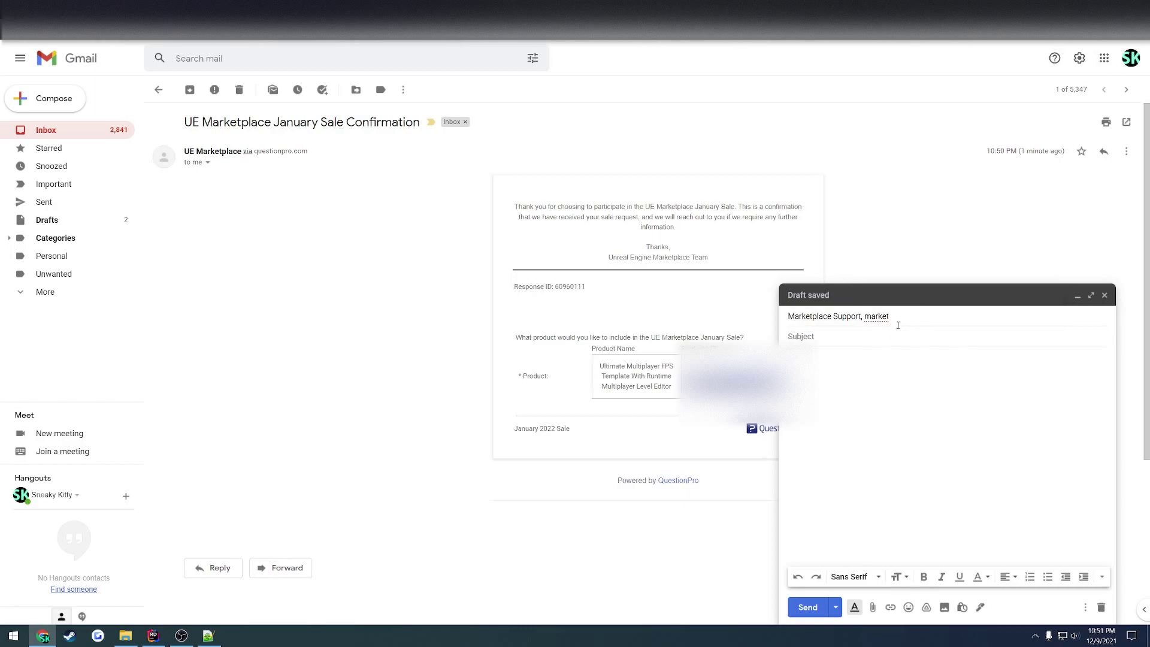
pyautogui.click(897, 324)
pyautogui.click(921, 320)
pyautogui.click(855, 333)
# - Enter the subject 'Product Sale' and paste the Notepad++ template into the message body
pyautogui.write('Pd')
pyautogui.write('oduct Sale')
pyautogui.click(208, 635)
pyautogui.hotkey('ctrl', 'a')
pyautogui.hotkey('ctrl', 'c')
pyautogui.hotkey('alt', 'Tab')
pyautogui.click(836, 370)
pyautogui.hotkey('ctrl', 'v')
pyautogui.hotkey('ctrl', 'Tab')
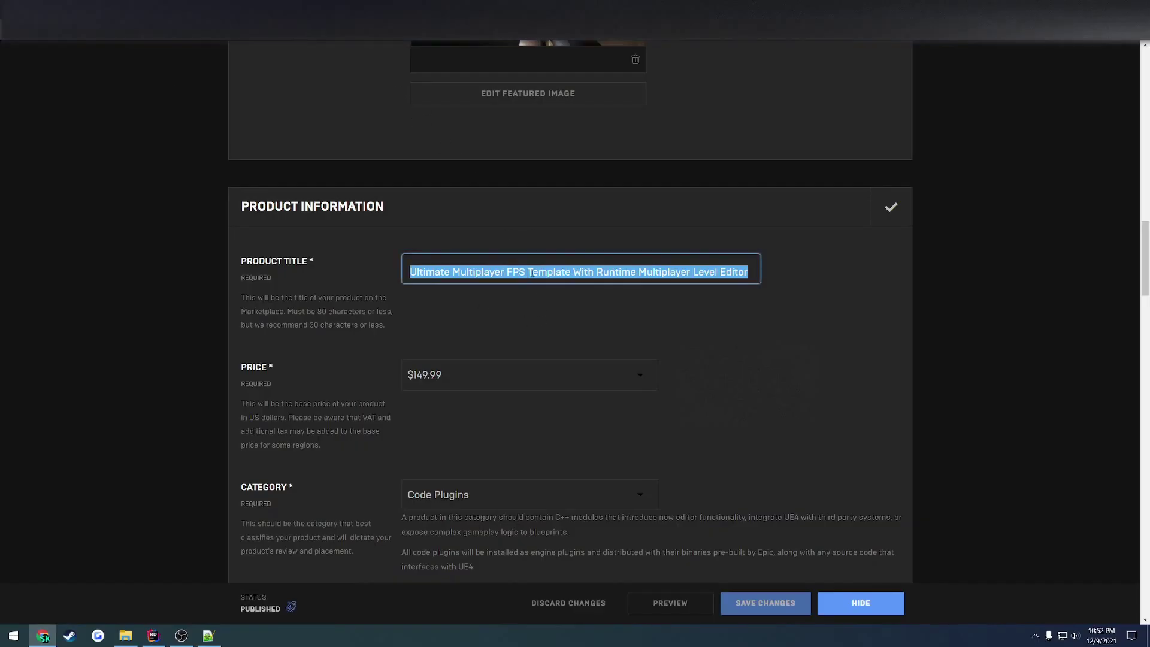
# - Paste the product title onto the draft's Title line and the portal link onto its Link line
pyautogui.hotkey('alt', 'Tab')
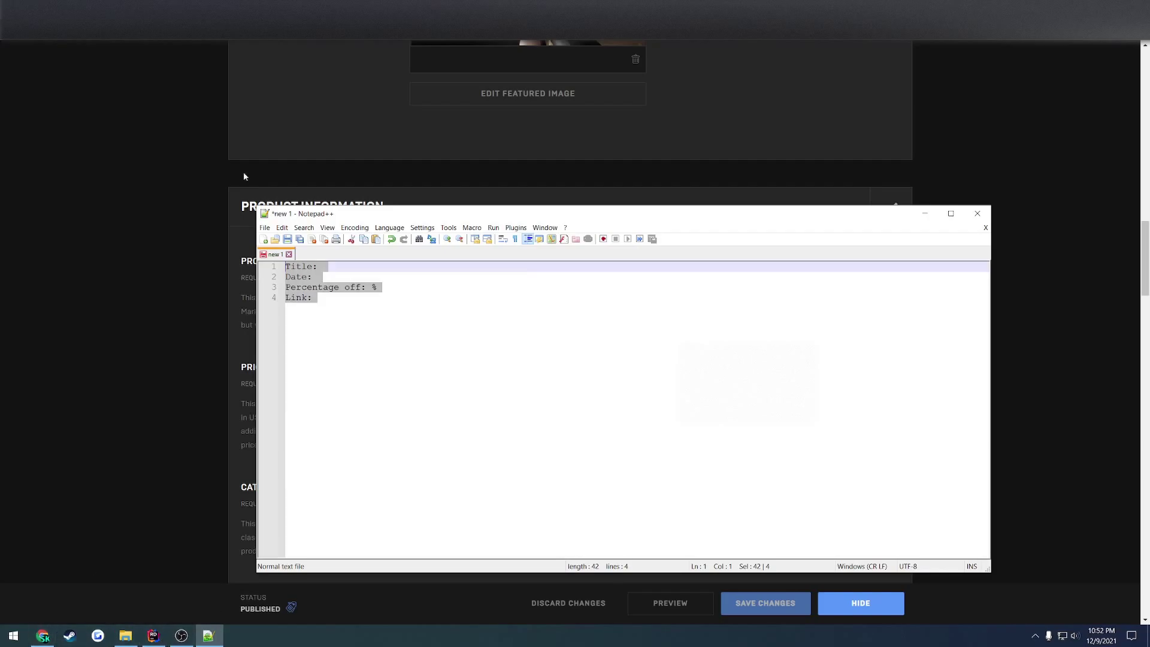
pyautogui.hotkey('alt', 'Tab')
pyautogui.hotkey('ctrl', 'v')
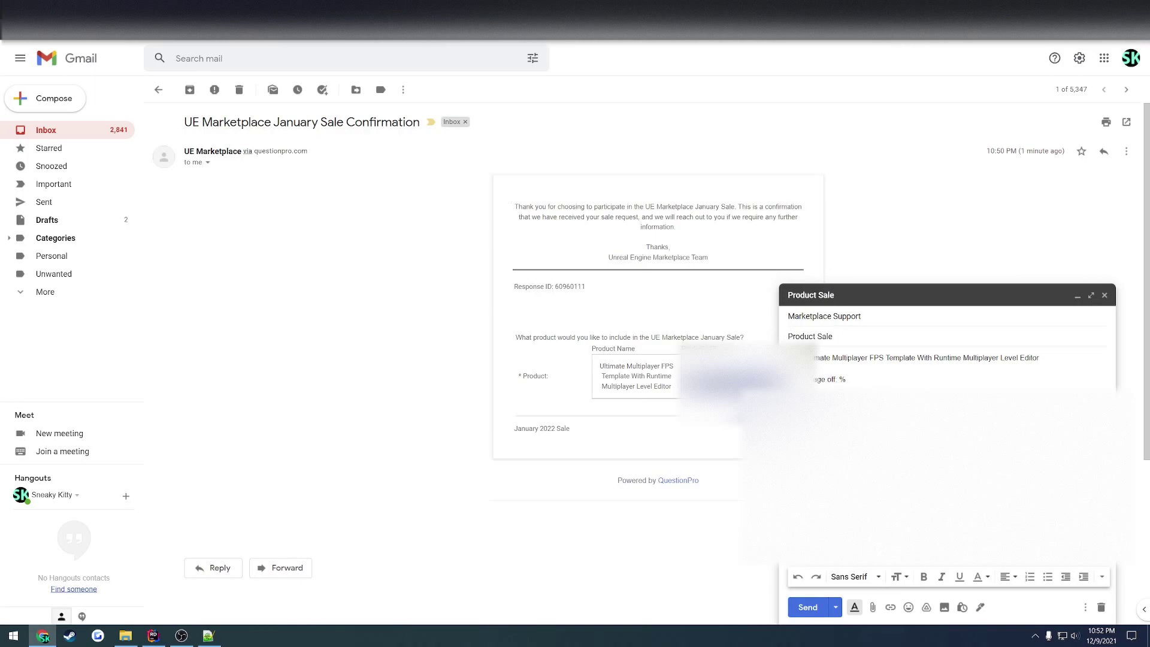
pyautogui.hotkey('ctrl', 'v')
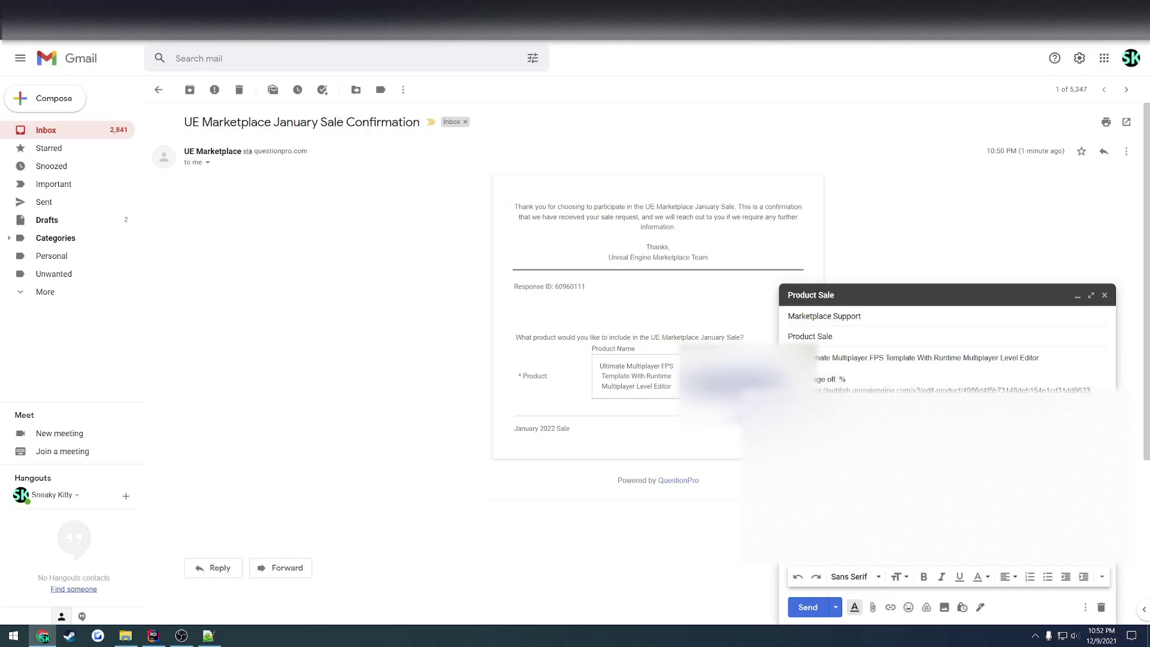
# - Enter 75 before the % on the draft's Percentage off line
pyautogui.click(839, 380)
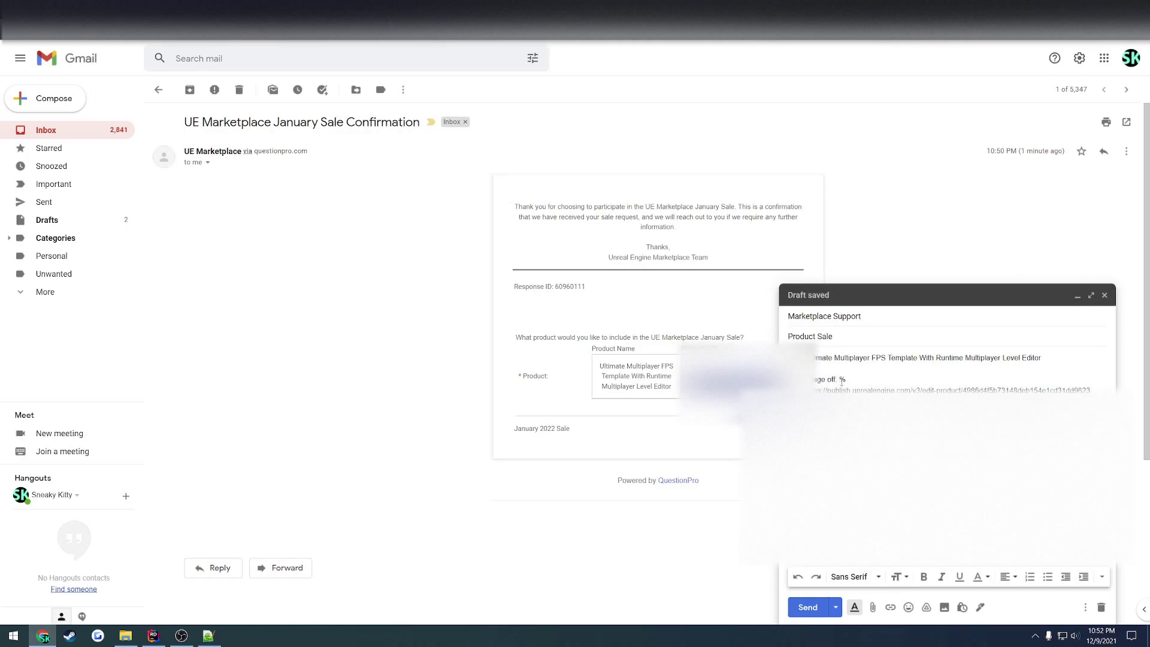
pyautogui.write('75')
# - Launch Calculator beside the draft, compute 9+14 = 23, and copy the result
pyautogui.press('super')
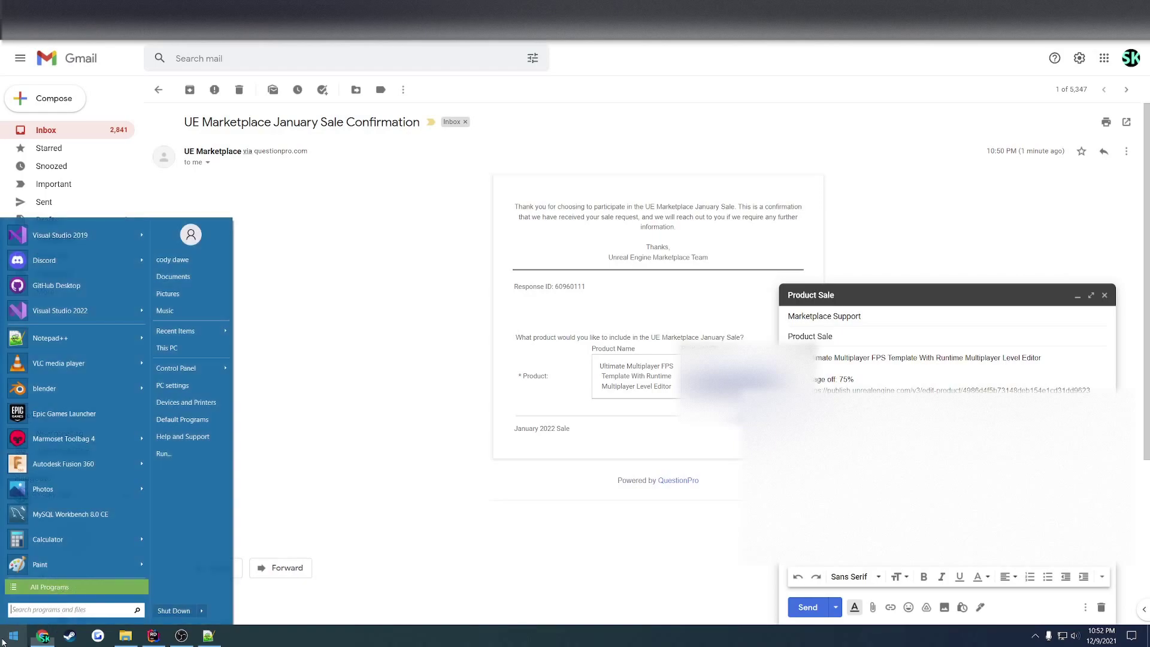
pyautogui.click(48, 564)
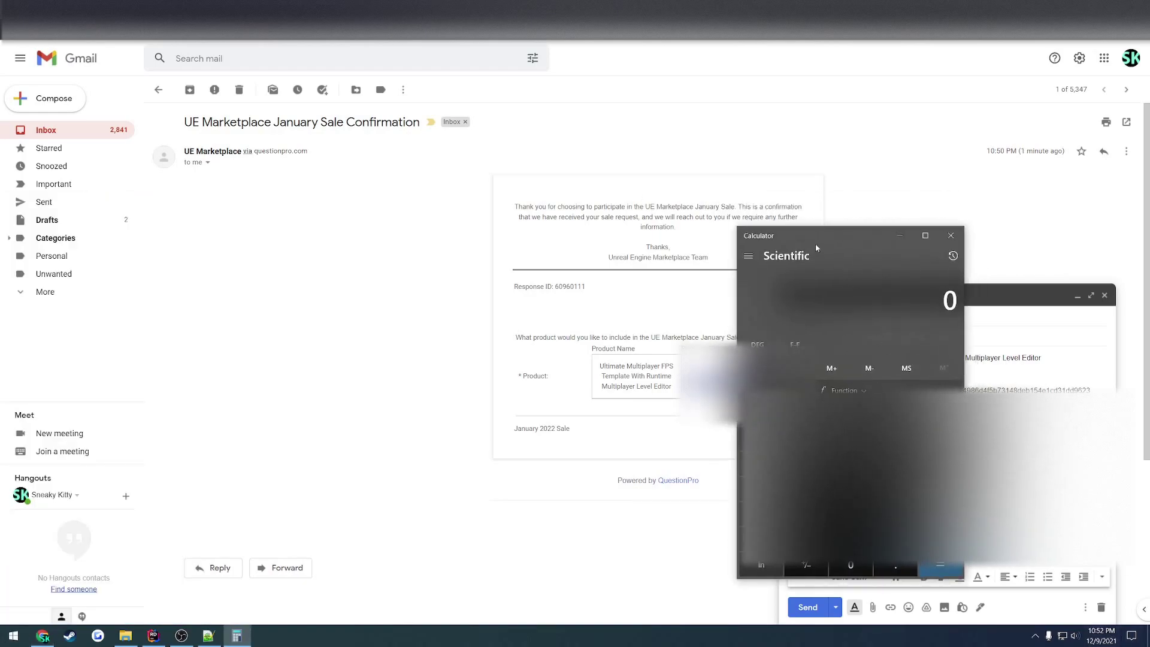
pyautogui.moveTo(810, 239); pyautogui.dragTo(573, 267)
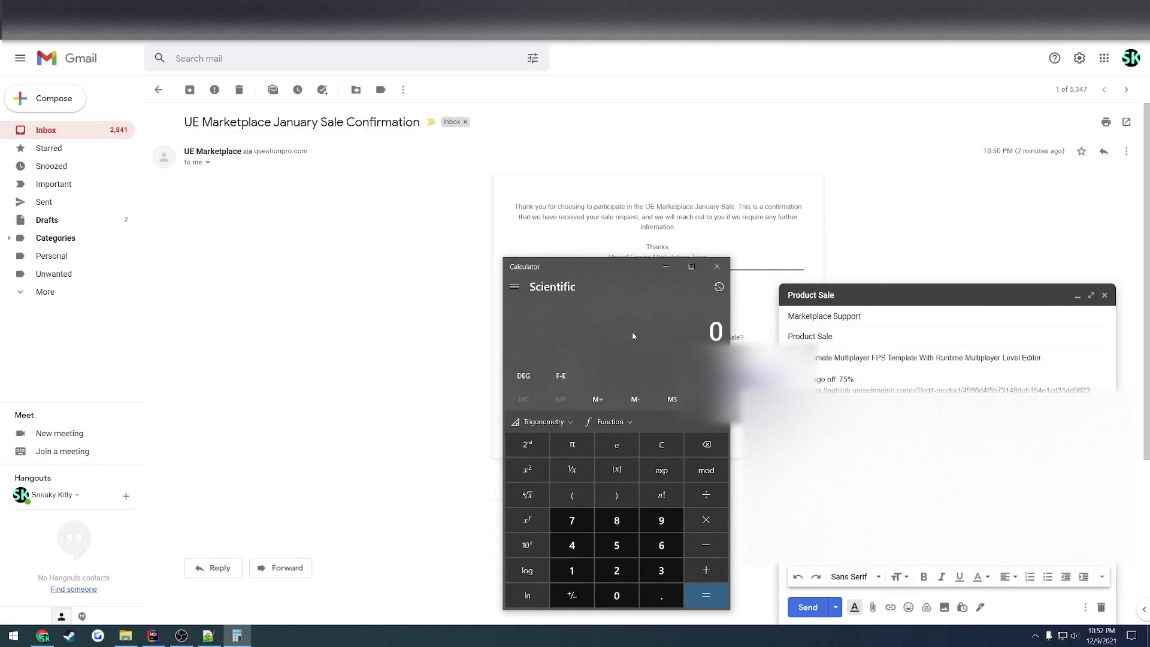
pyautogui.write('9+14')
pyautogui.press('Return')
pyautogui.hotkey('ctrl', 'c')
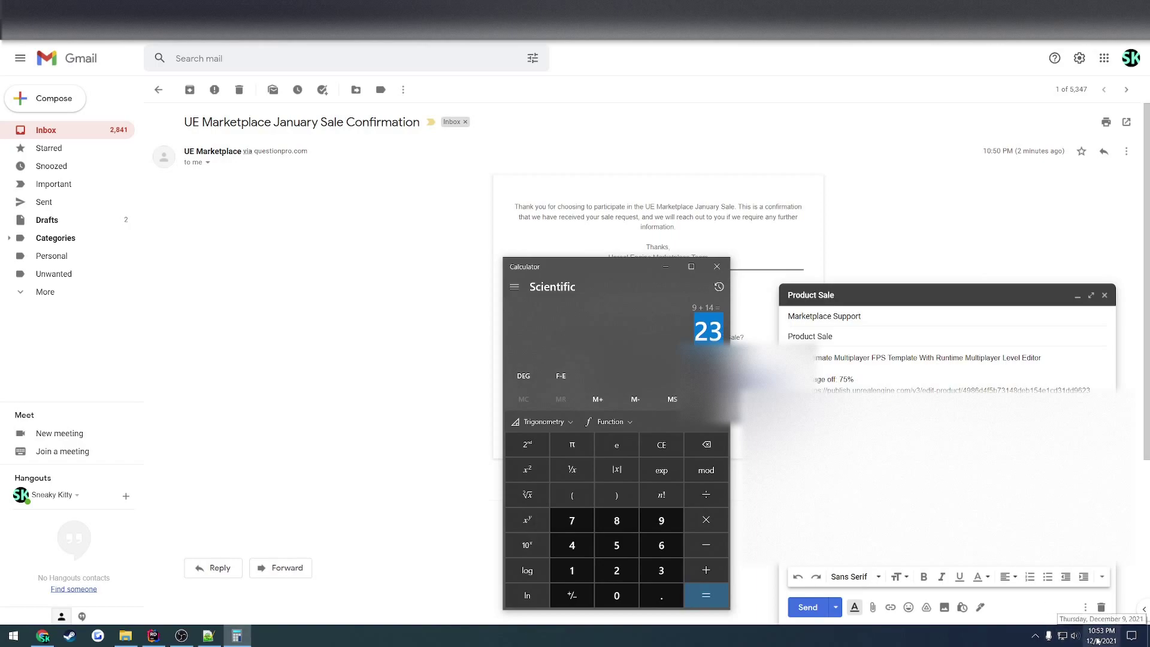
# - Type 23/2021 on the draft's Date line, reset Calculator to 0, and add a hyphen after it
pyautogui.click(840, 369)
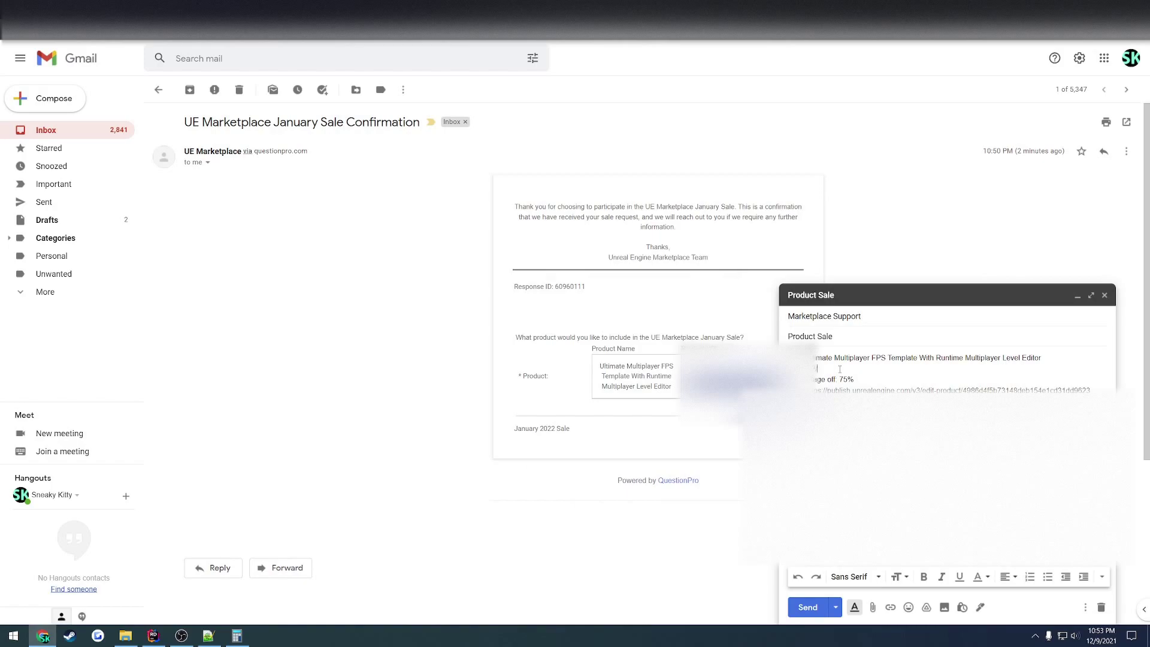
pyautogui.write('23/2021-')
pyautogui.click(236, 635)
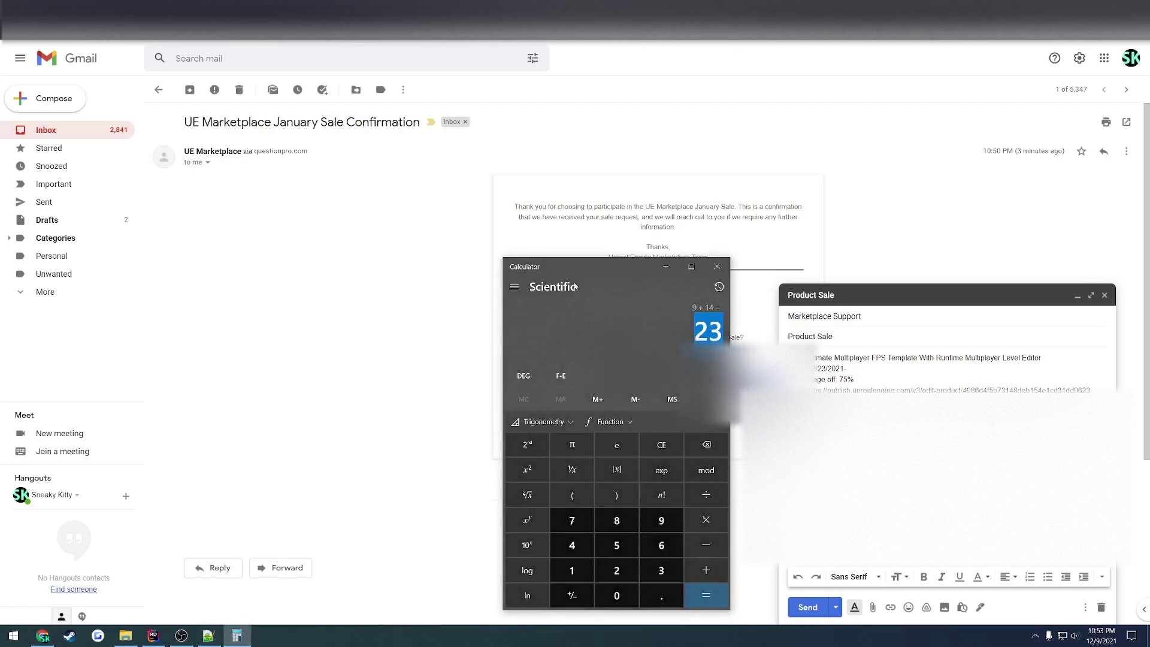
pyautogui.click(692, 437)
pyautogui.click(828, 369)
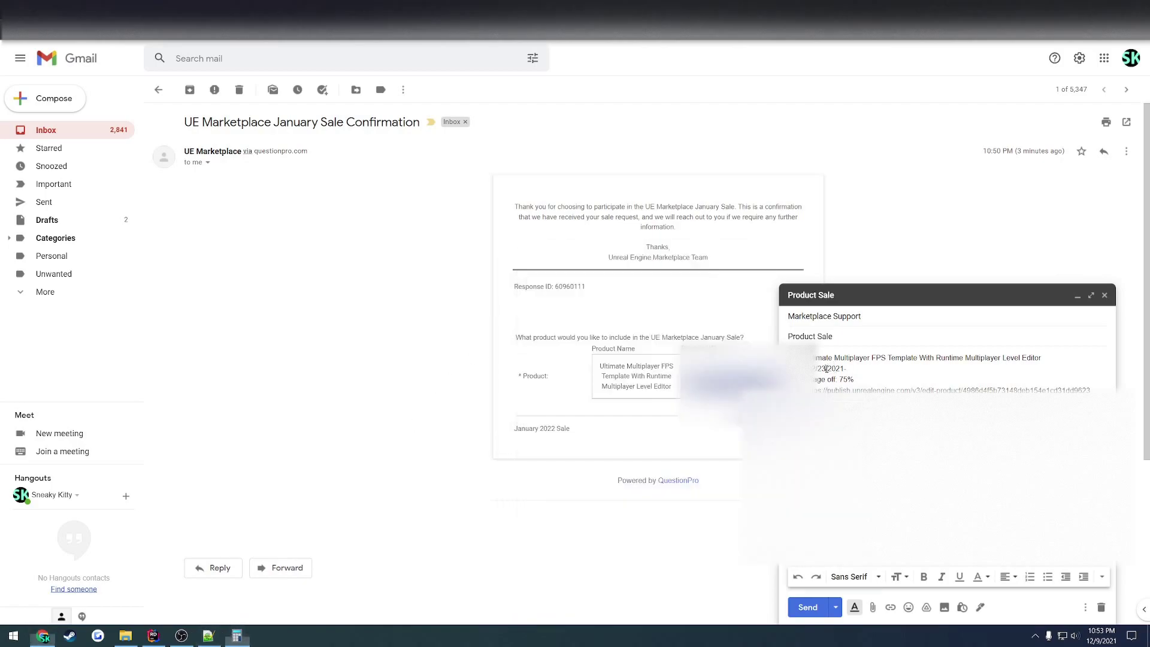
pyautogui.doubleClick(821, 368)
pyautogui.write('-')
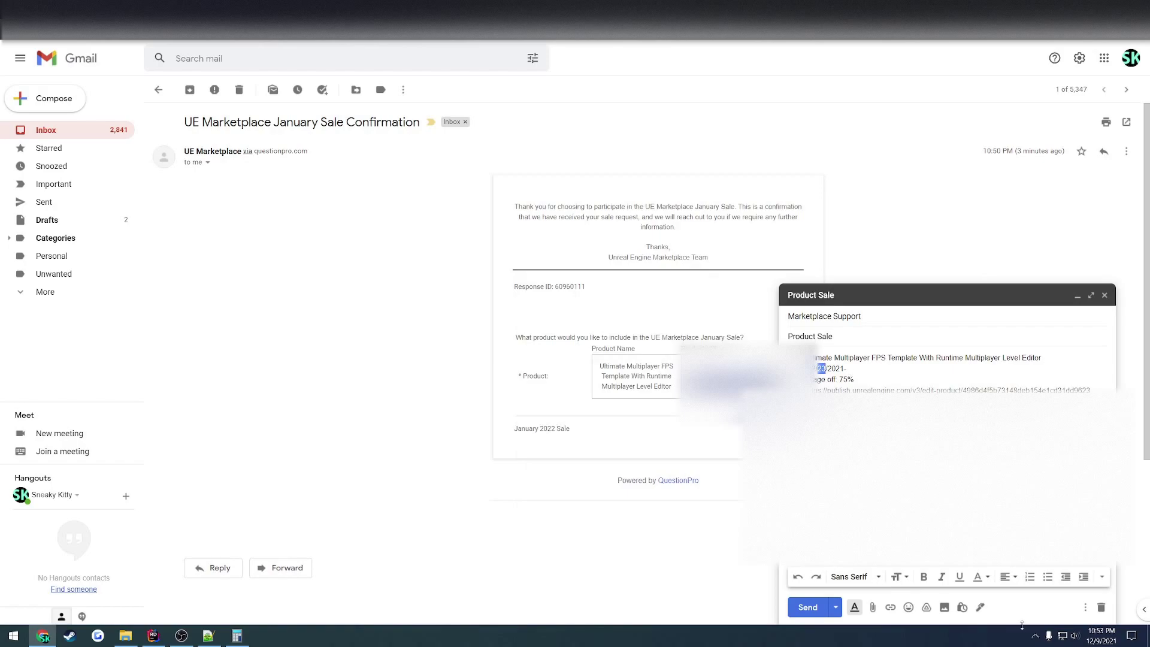
# - After checking the calendar, type the end date 01/06/2022 after the hyphen
pyautogui.click(1101, 635)
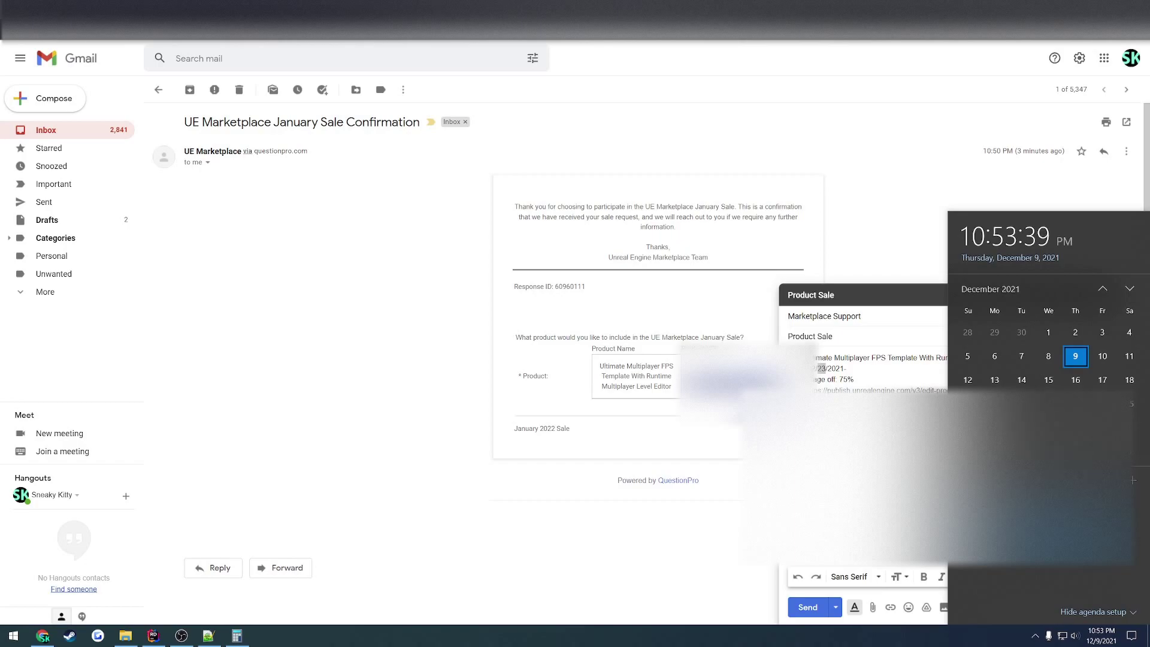
pyautogui.write('01/')
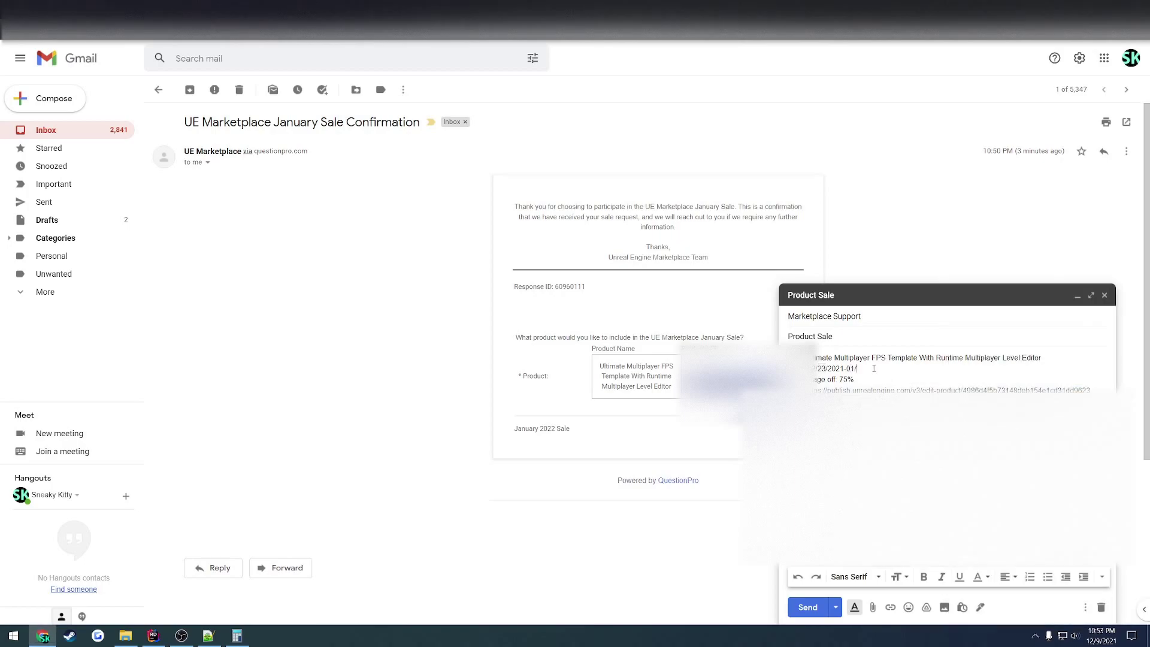
pyautogui.write('06/2022')
pyautogui.tripleClick(889, 369)
pyautogui.click(900, 371)
pyautogui.doubleClick(820, 368)
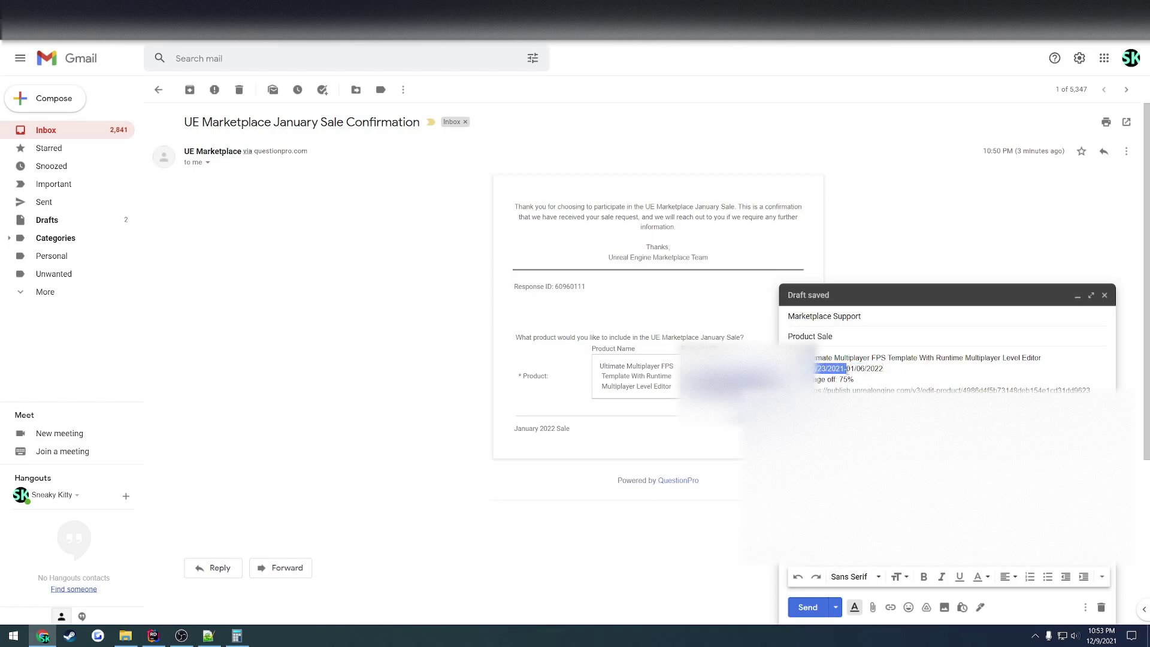
pyautogui.click(847, 368)
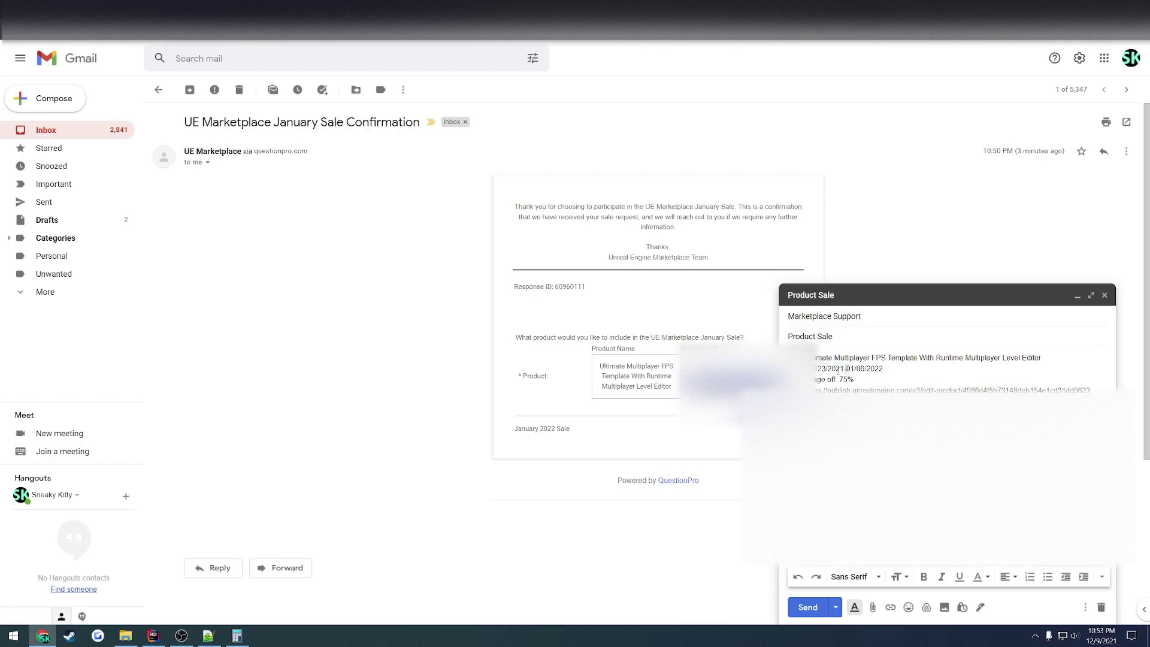
# - Correct the end date to 01/01/2022 so the Date line reads 23/2021-01/01/2022
pyautogui.moveTo(811, 368); pyautogui.dragTo(899, 370)
pyautogui.click(851, 370)
pyautogui.click(897, 369)
pyautogui.click(869, 370)
pyautogui.press('BackSpace')
pyautogui.write('1')
# - Review the Product Sale draft body, then close the draft so it stays saved
pyautogui.hotkey('ctrl', 'a')
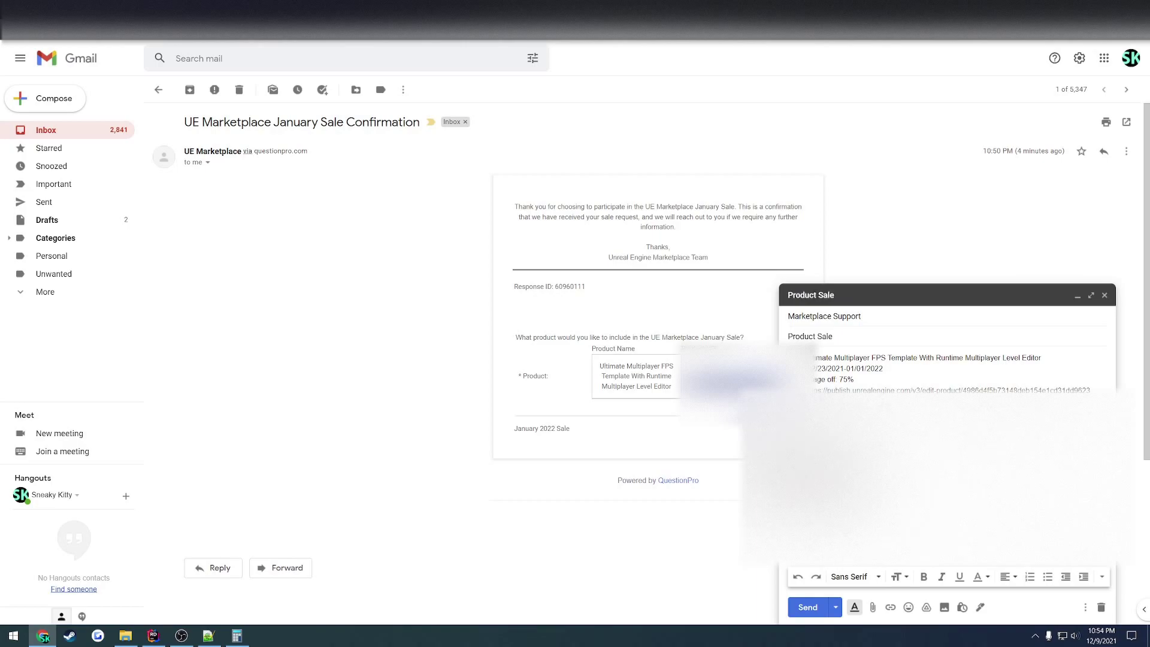
pyautogui.hotkey('ctrl', 'shift', 'Home')
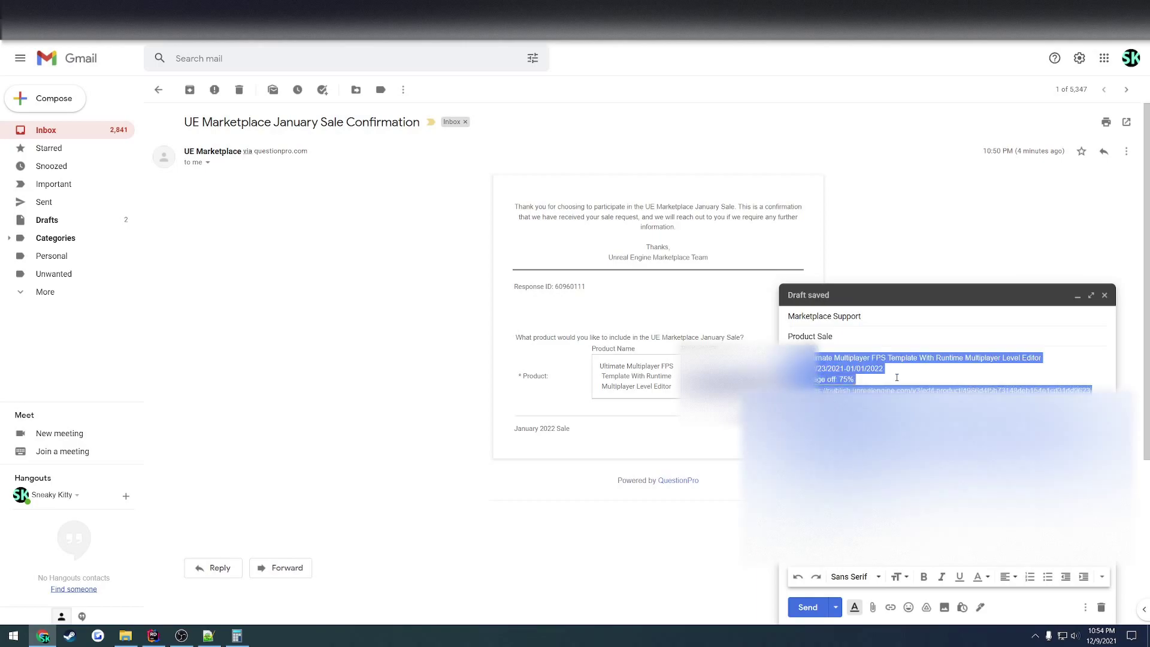
pyautogui.press('Right')
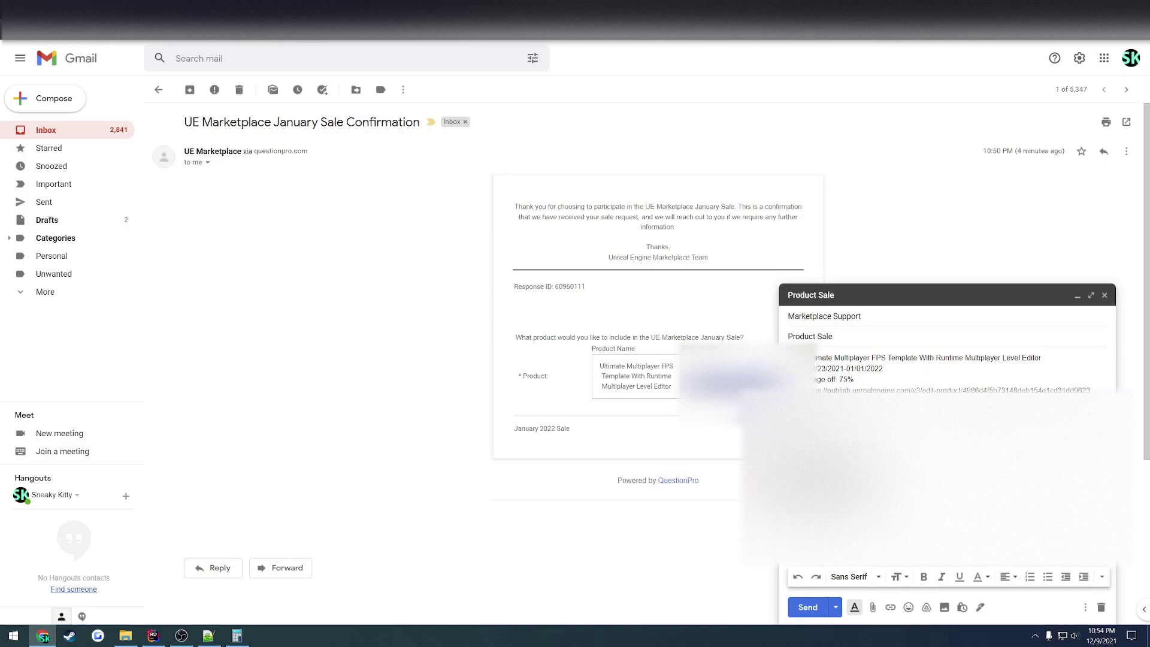
pyautogui.hotkey('ctrl', 'shift', 'Home')
pyautogui.press('Right')
pyautogui.click(1104, 295)
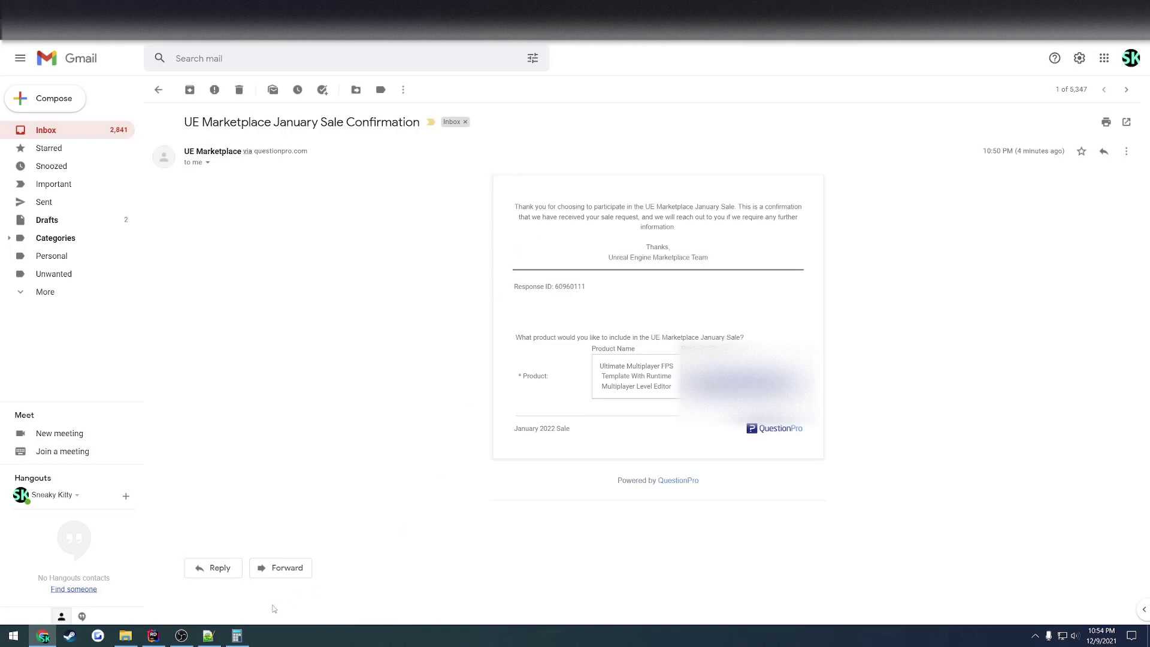
# - Check the Date line in the Notepad++ sale template, then return to the product's Publisher Portal page
pyautogui.click(236, 636)
pyautogui.moveTo(318, 277); pyautogui.dragTo(285, 277)
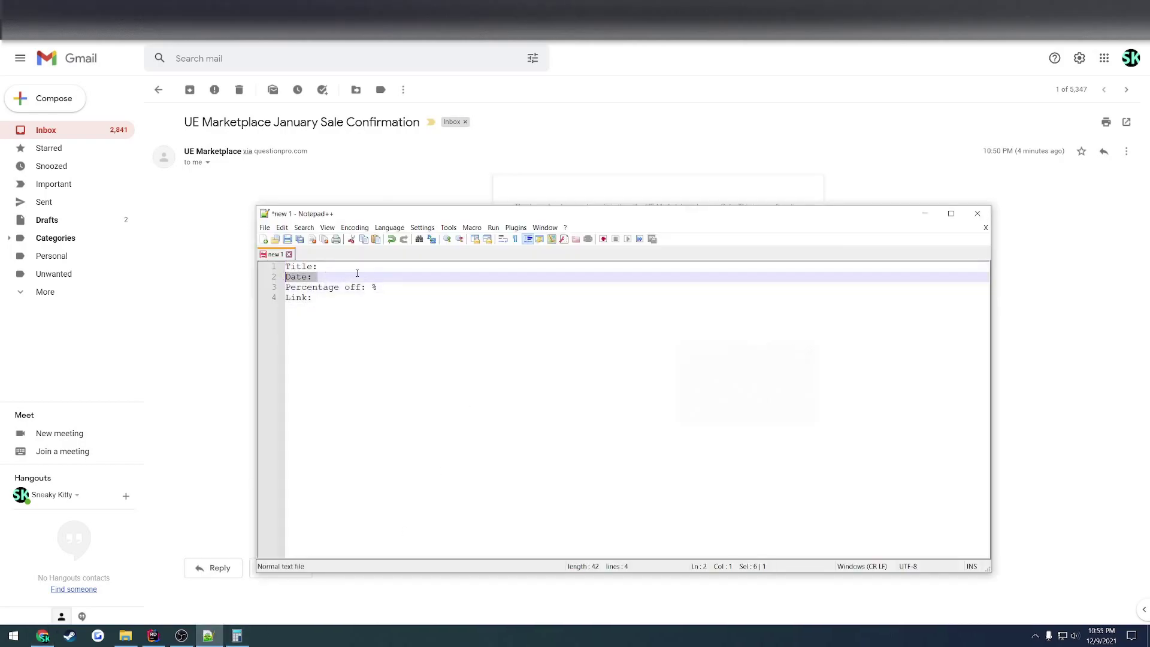
pyautogui.click(369, 280)
pyautogui.hotkey('alt', 'Tab')
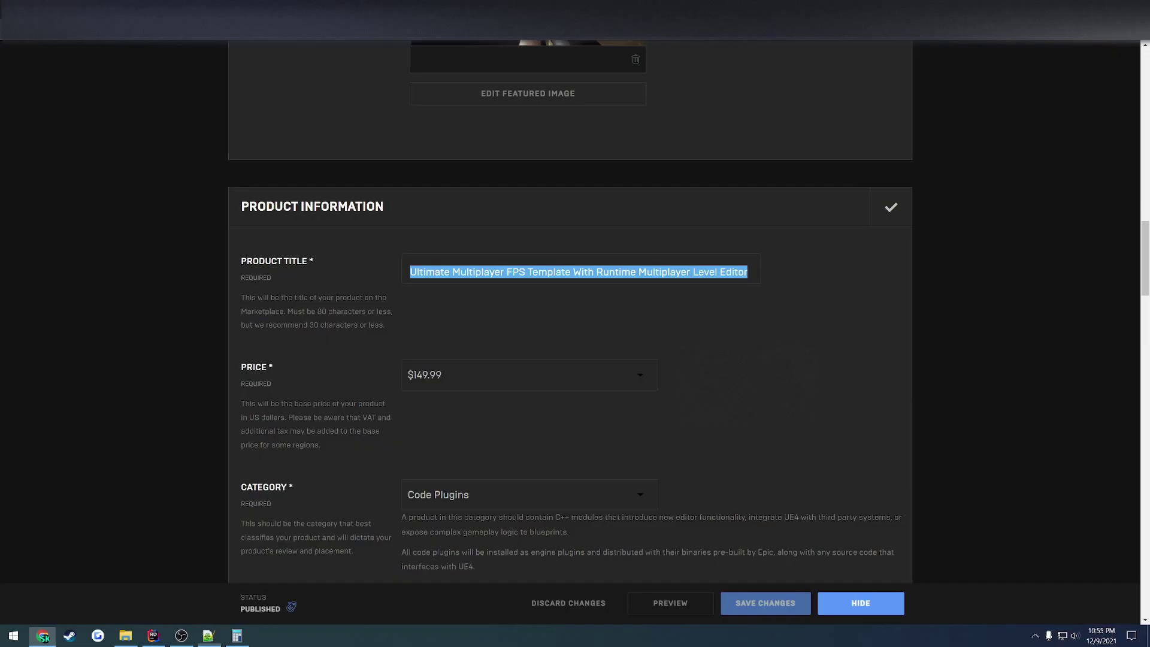
pyautogui.click(72, 64)
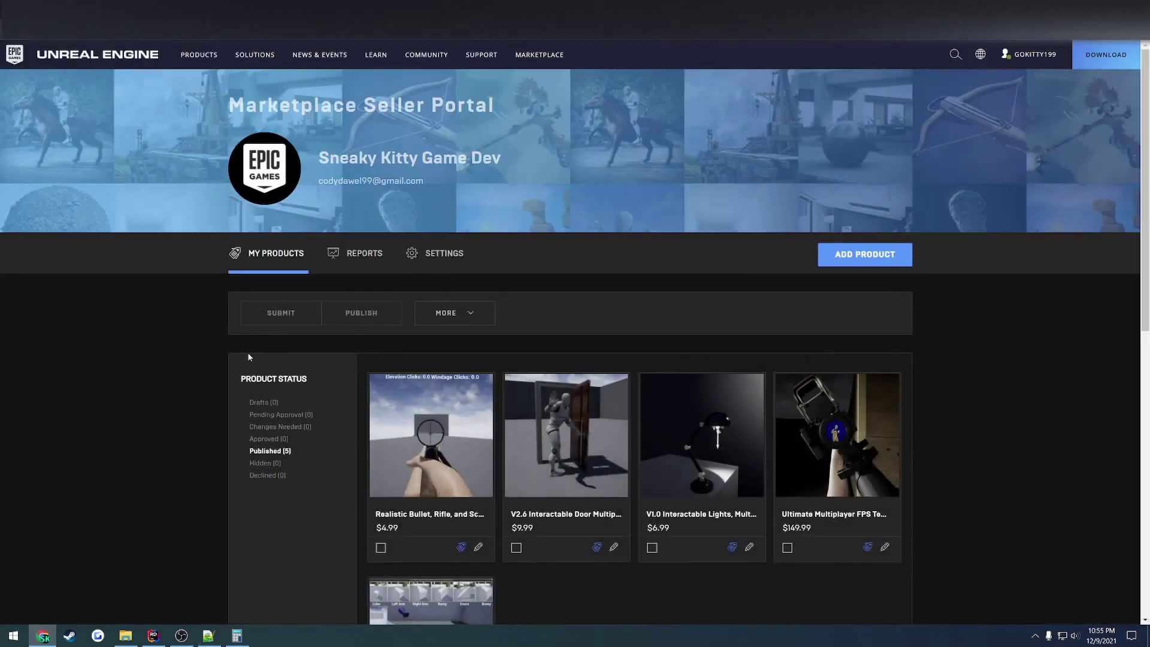
# - Scroll the My Products page down to show the five published products
pyautogui.scroll(-3, 582, 454)
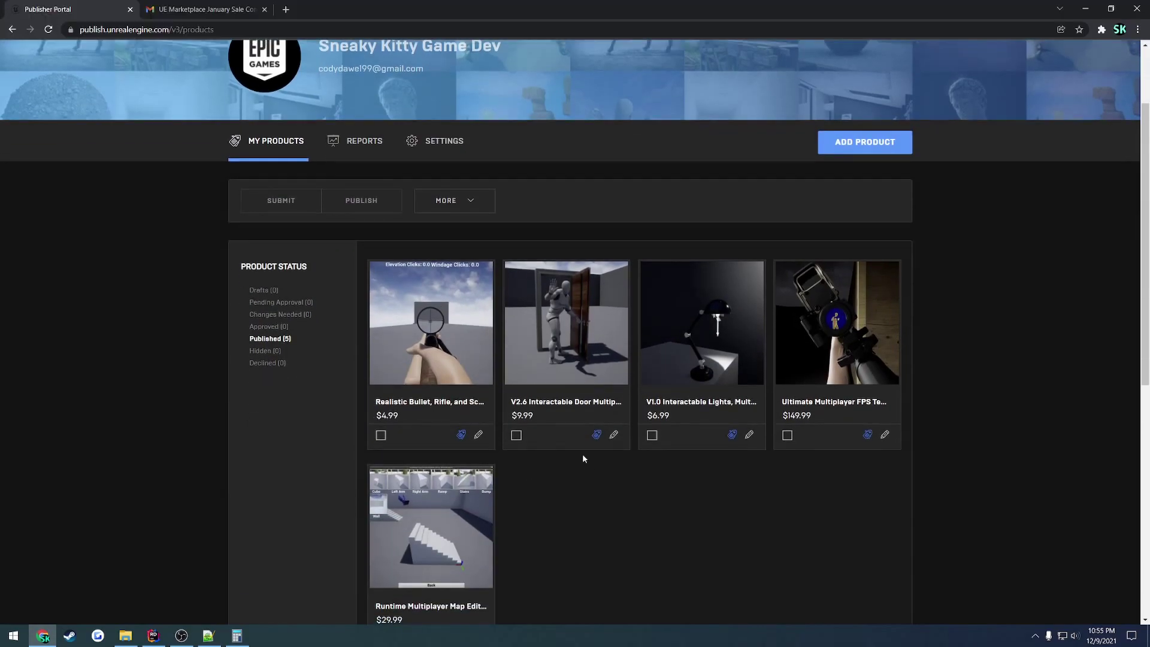
pyautogui.scroll(-1, 716, 533)
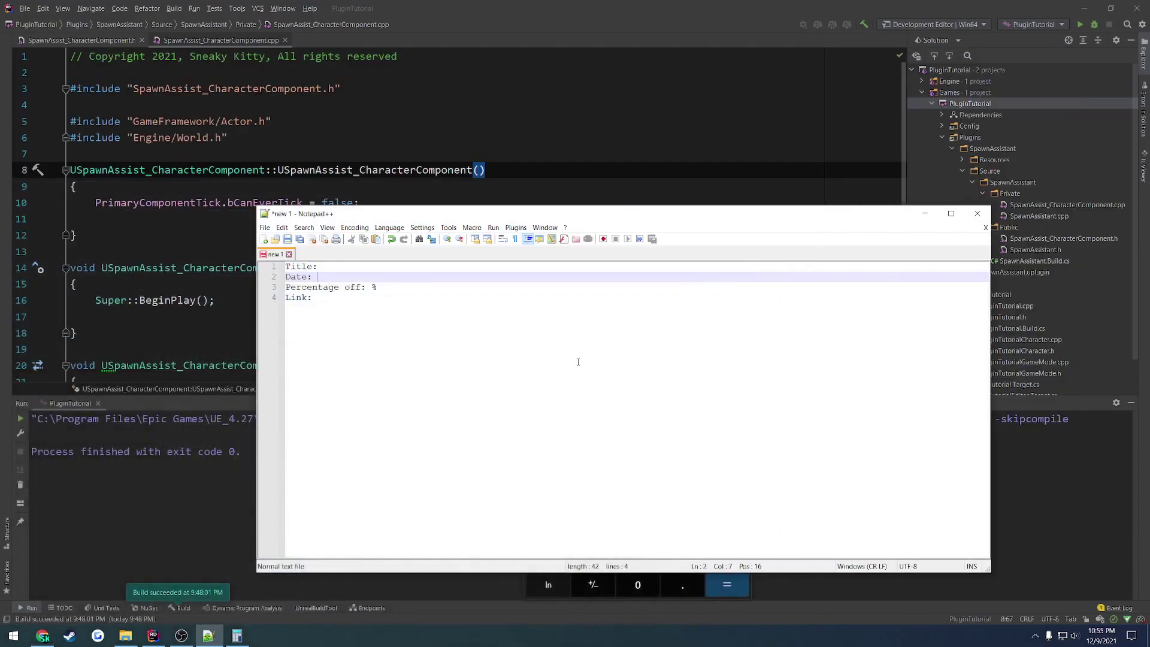
pyautogui.press('Down')
pyautogui.press('Down')
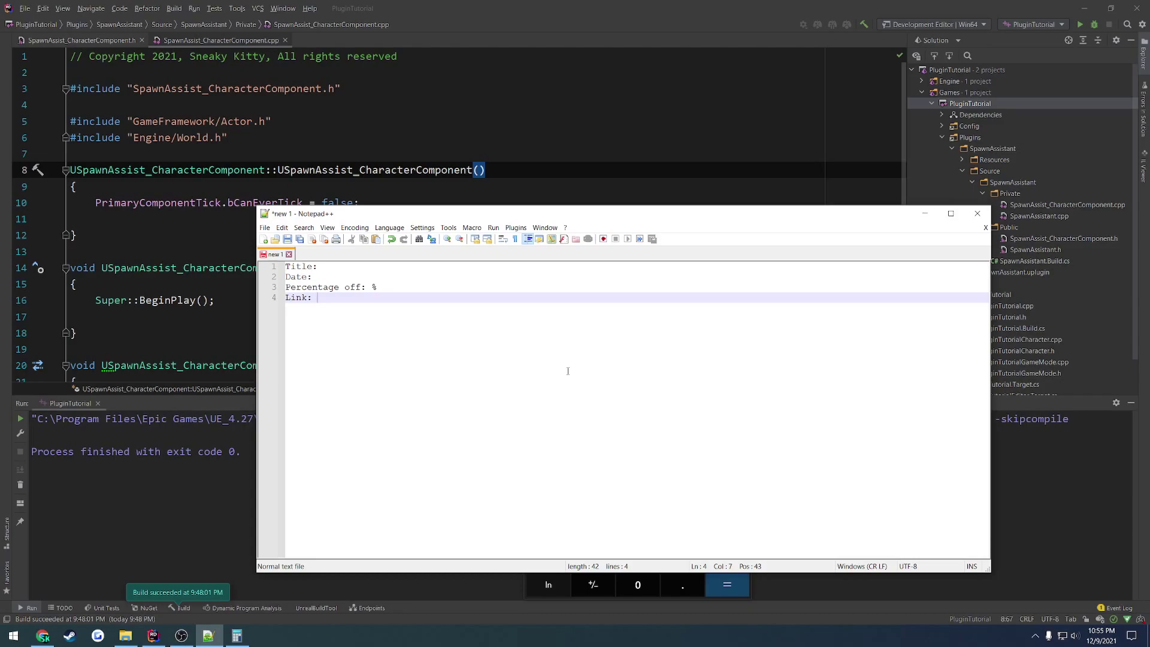
# - Discard the unsaved sale notes, close Calculator, and return to SpawnAssist_CharacterComponent.cpp in Rider
pyautogui.hotkey('ctrl', 'w')
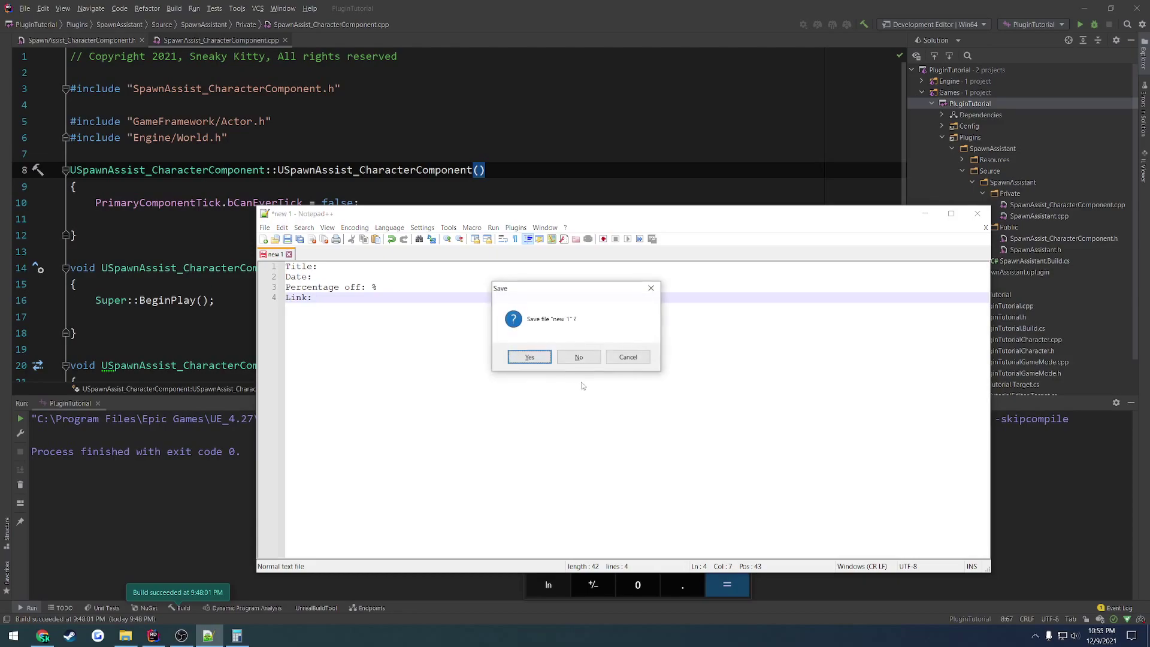
pyautogui.click(569, 357)
pyautogui.click(977, 213)
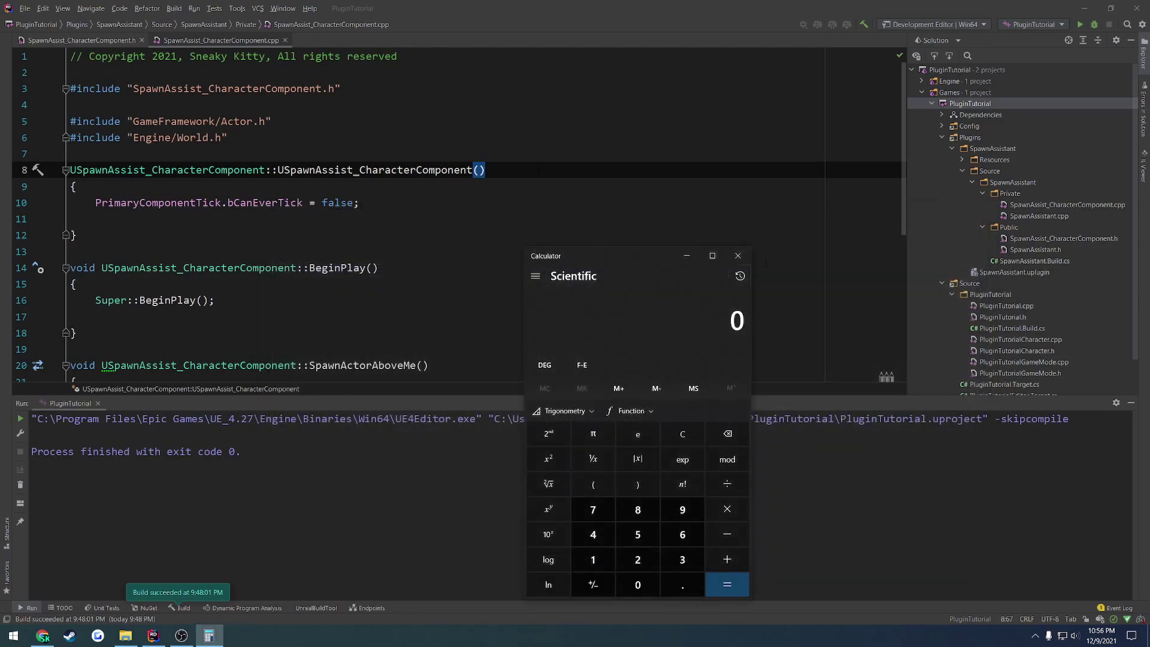
pyautogui.click(738, 255)
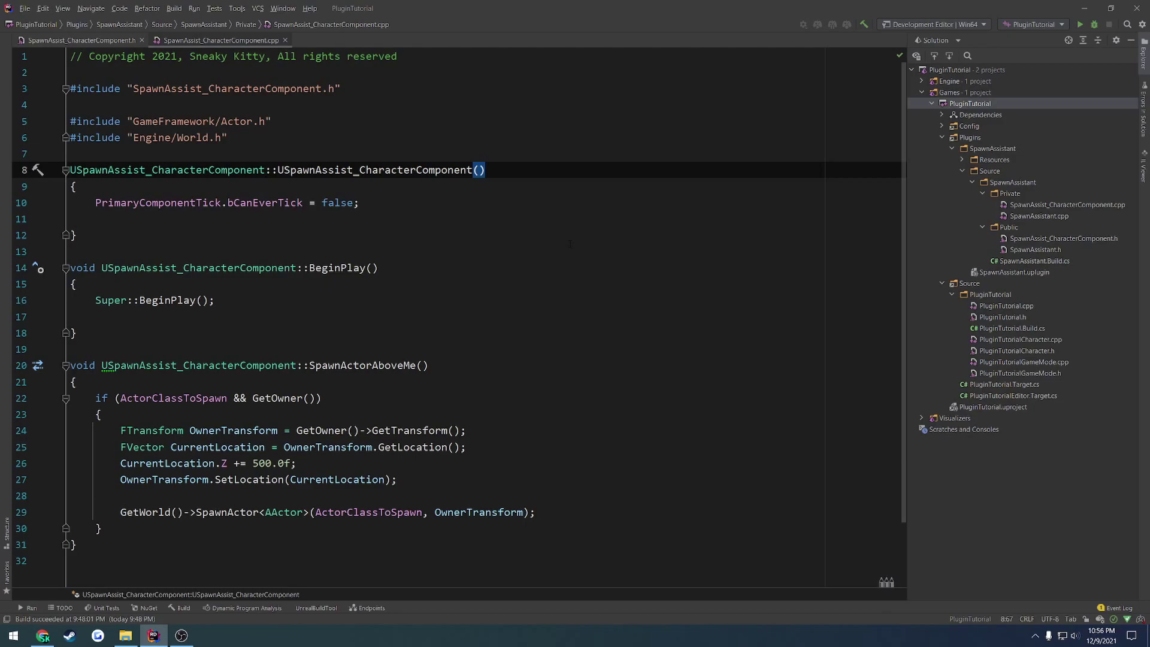
pyautogui.click(42, 635)
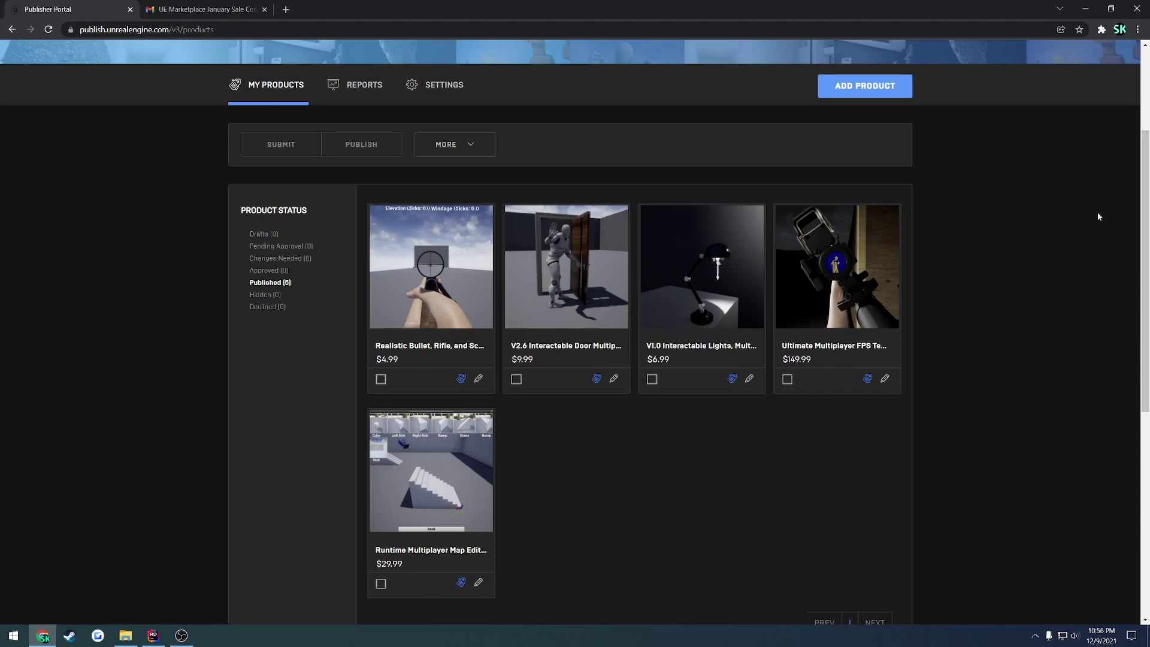
pyautogui.click(1136, 9)
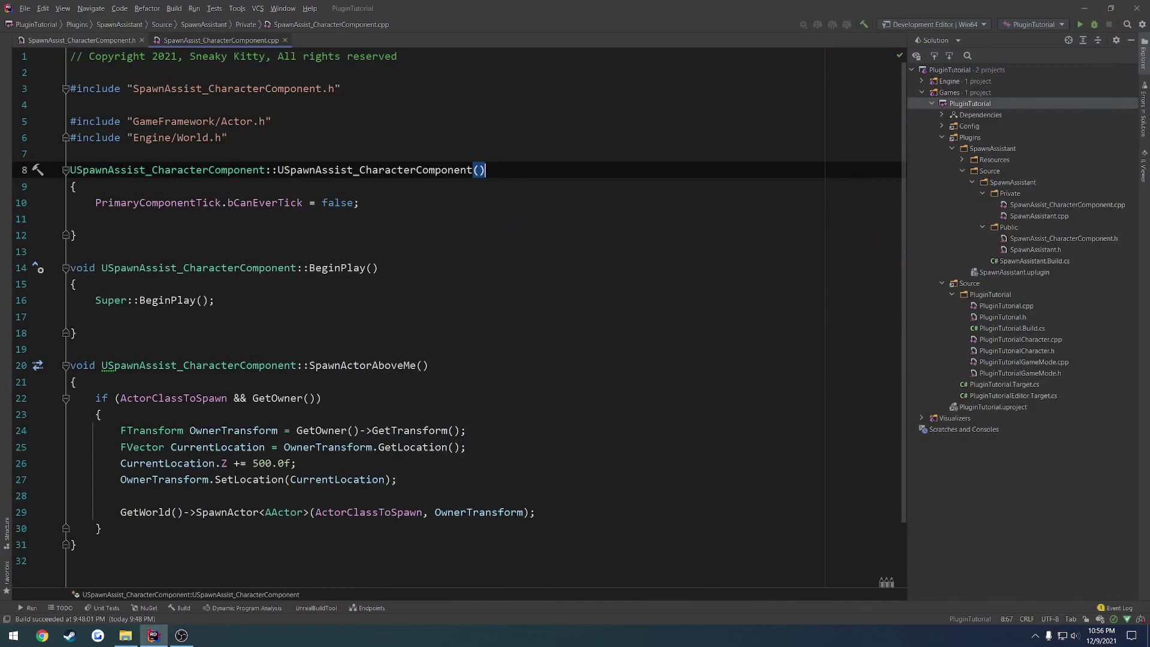